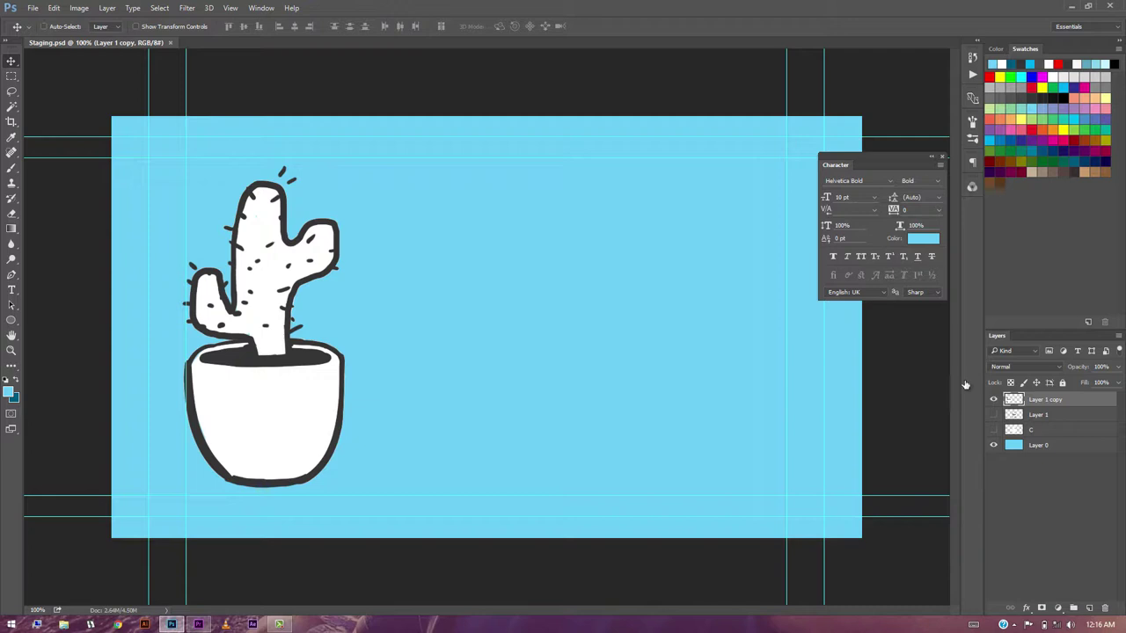
Alt-drag copies of the cactus into a row of four, then shift the whole row left
left_click_drag(1011, 400, 628, 351)
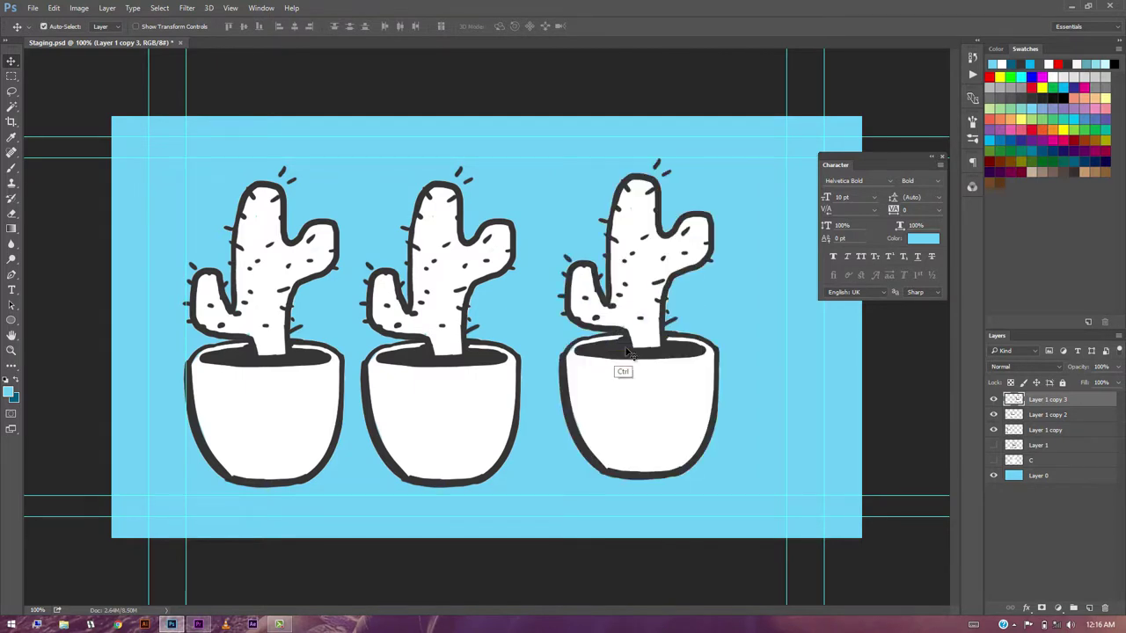
left_click_drag(648, 395, 809, 406)
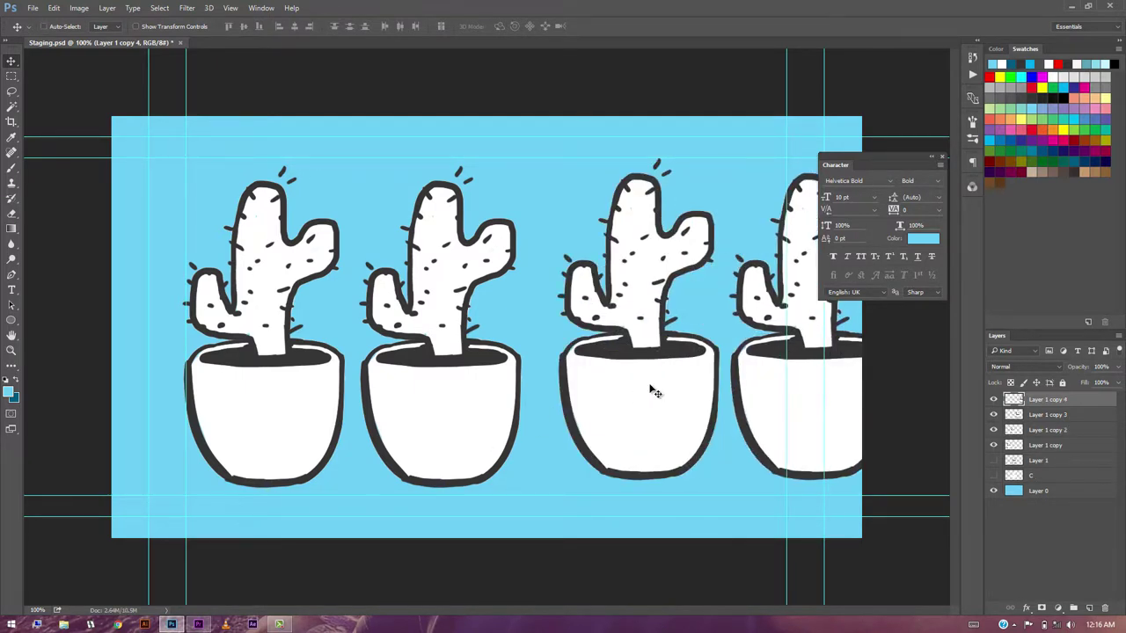
left_click(1042, 445, "shift")
left_click_drag(747, 390, 672, 388)
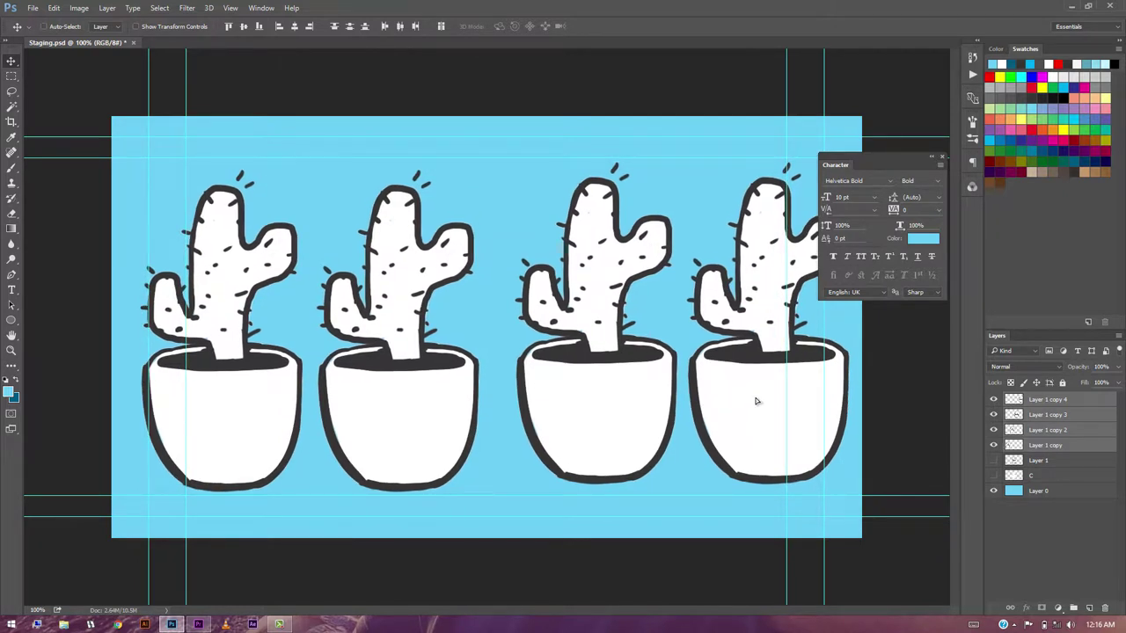
left_click_drag(755, 401, 758, 402)
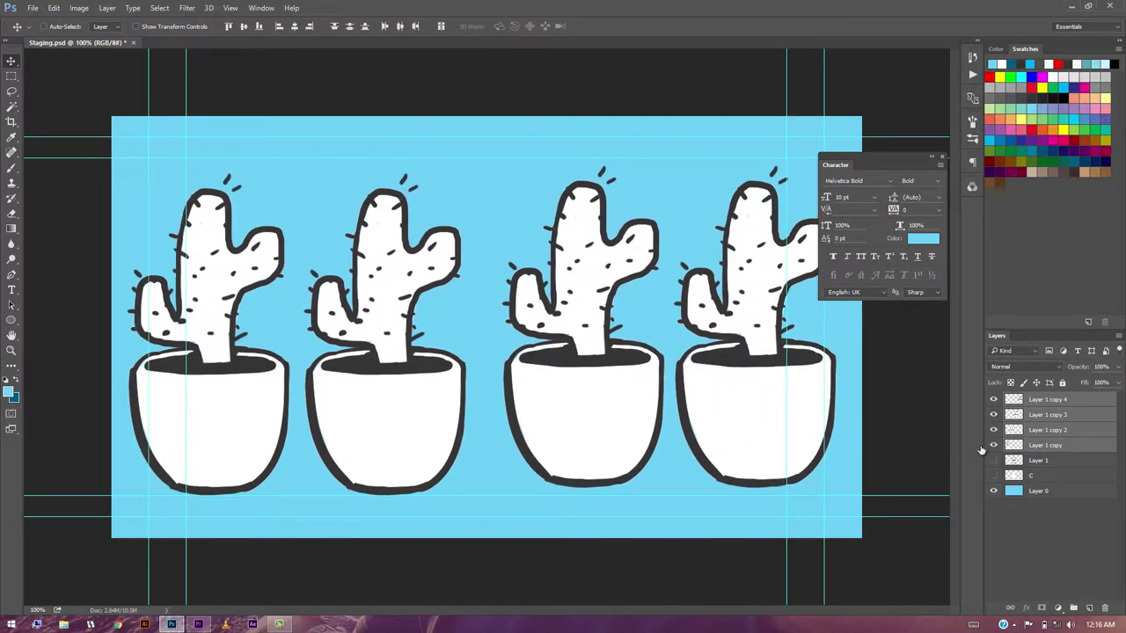
left_click(1042, 462)
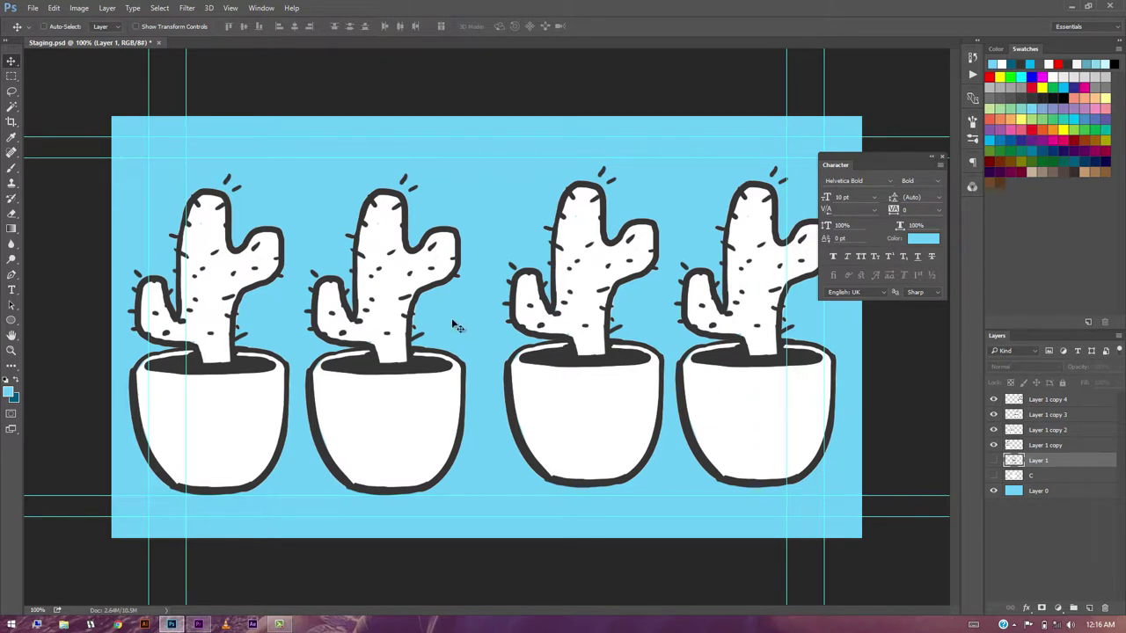
Reposition the second cactus, then enlarge the first cactus with Ctrl+T and lower it
left_click_drag(395, 373, 477, 361)
left_click_drag(616, 395, 529, 347)
left_click(226, 395)
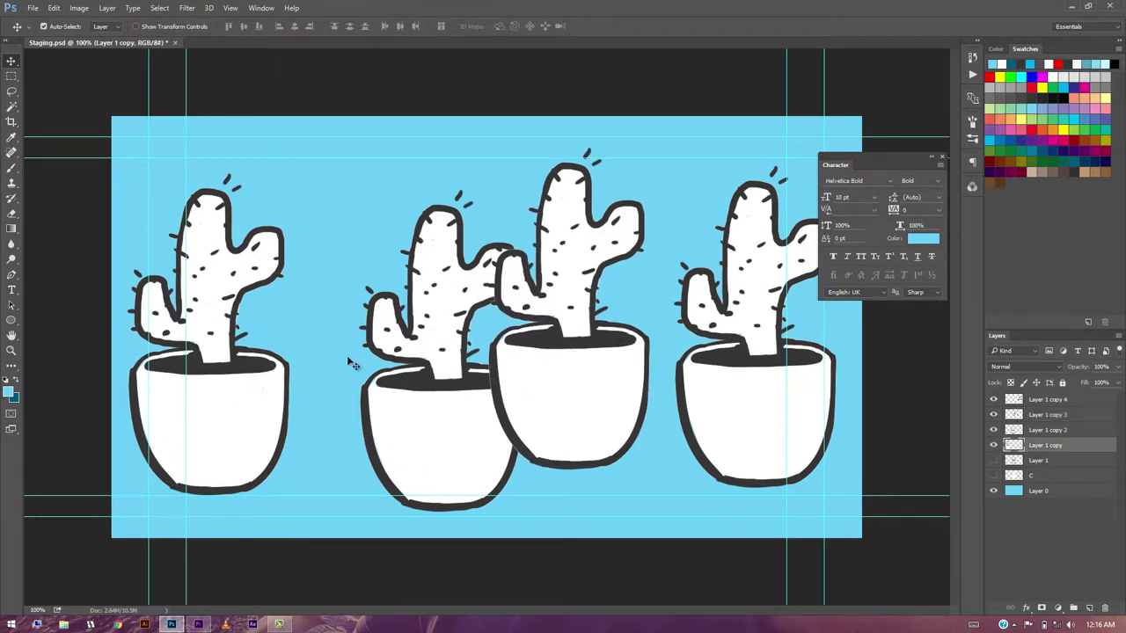
key("ctrl+t")
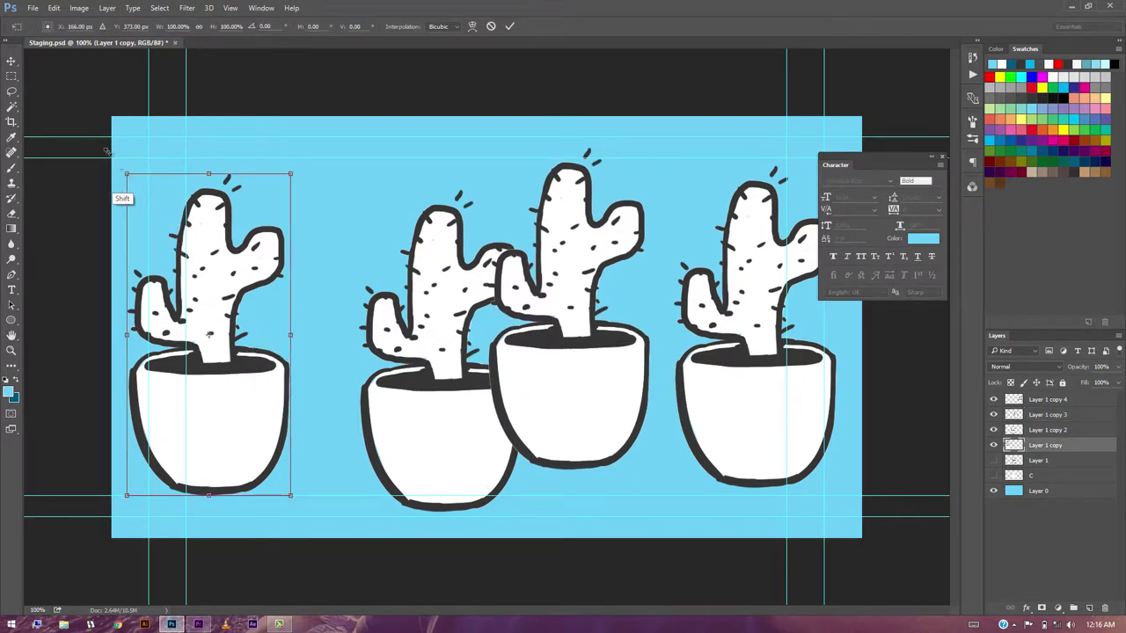
left_click_drag(106, 151, 88, 88)
left_click_drag(161, 234, 226, 389)
left_click_drag(129, 158, 120, 142)
key("Return")
Move the front cactus left into the gap and shrink it into the small cactus
left_click(470, 429)
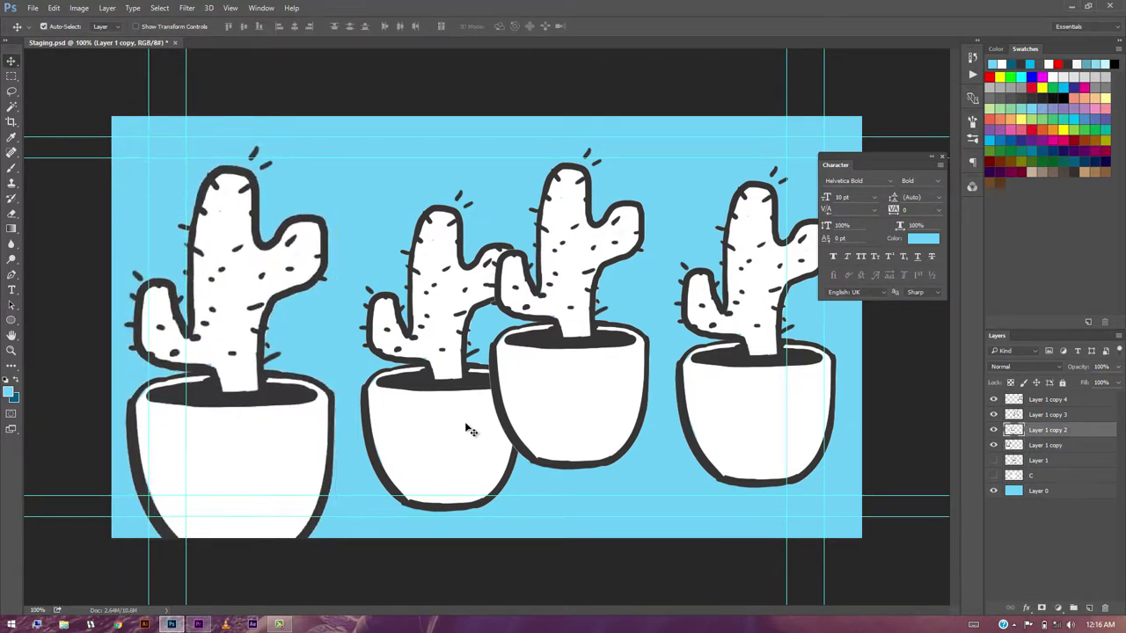
left_click_drag(470, 429, 540, 364)
left_click(598, 389)
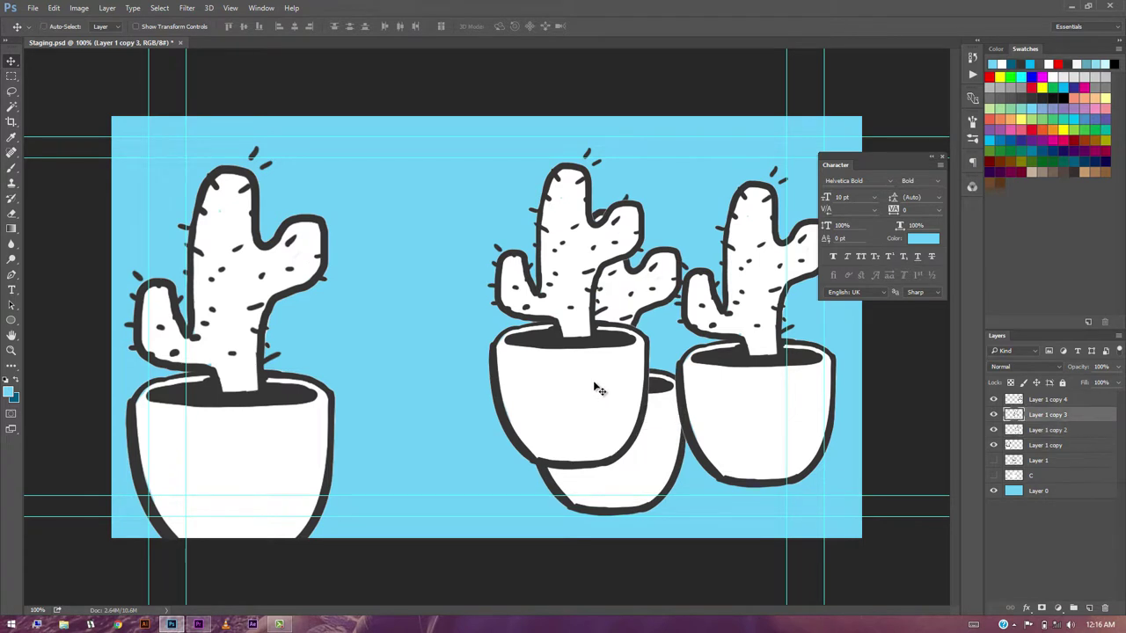
left_click_drag(598, 390, 449, 420)
key("ctrl+t")
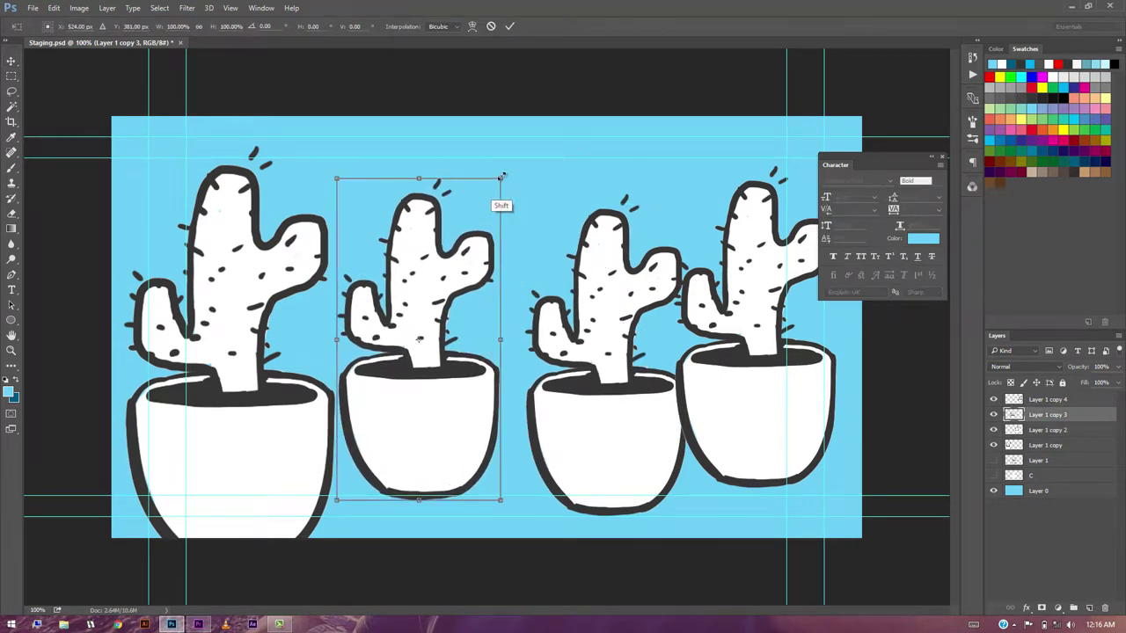
left_click_drag(500, 177, 461, 262)
left_click_drag(397, 421, 402, 367)
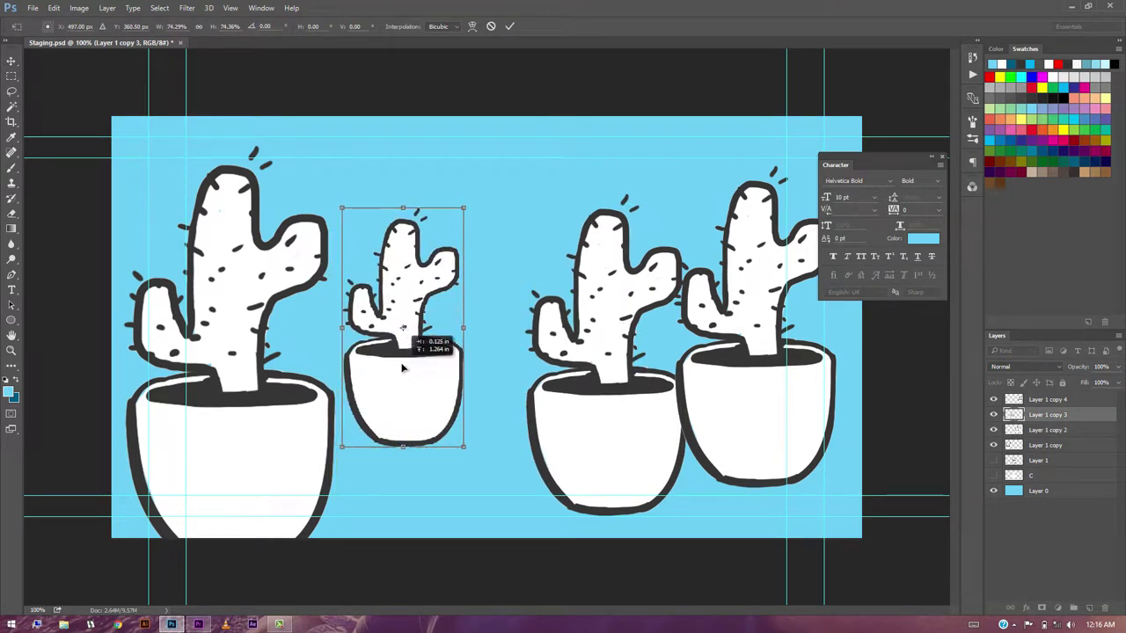
key("Return")
Enlarge the fourth cactus and push it partly off the right edge
mouse_move(628, 415)
left_mouse_down()
mouse_move(613, 428)
mouse_move(622, 412)
left_mouse_up()
left_click(753, 394, "ctrl")
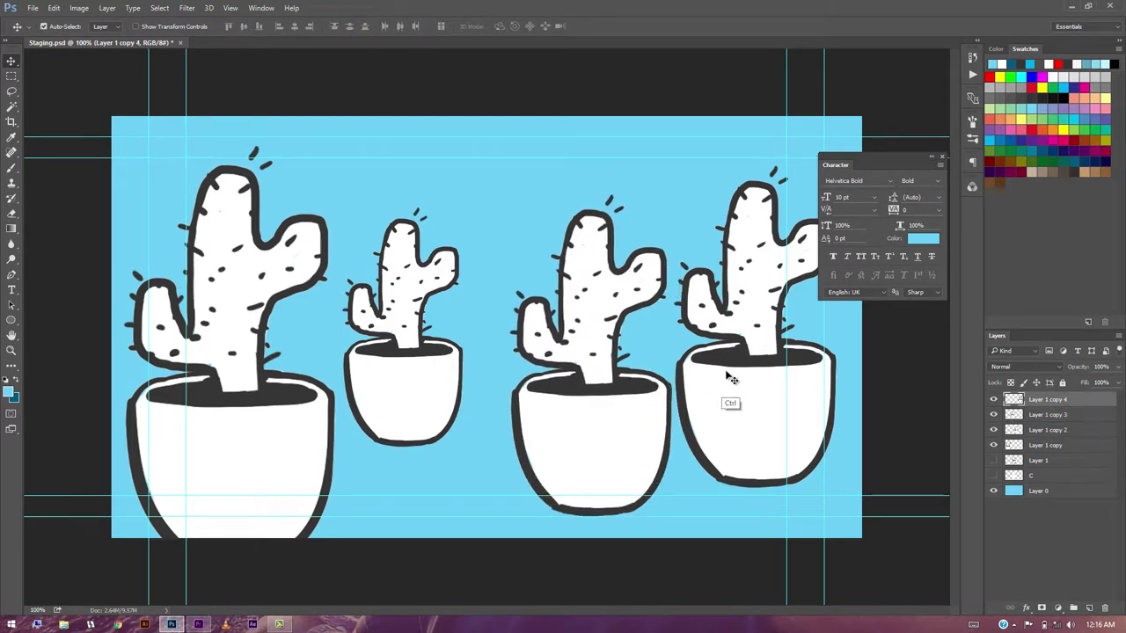
key("ctrl+t")
left_click_drag(671, 158, 503, 9)
left_click_drag(722, 366, 818, 460)
key("Return")
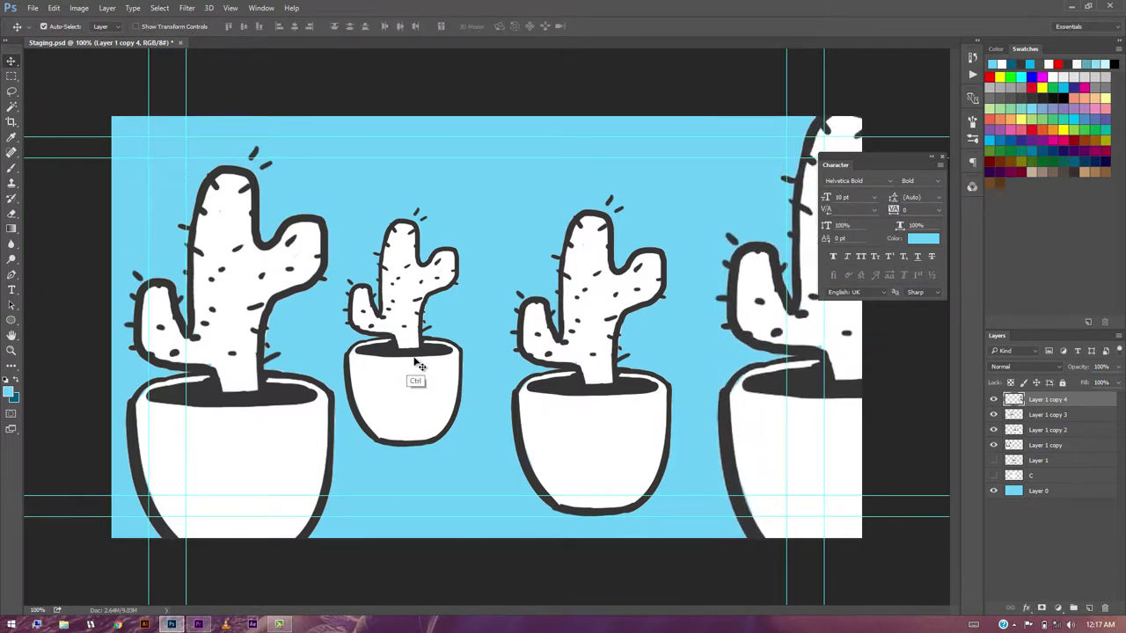
Nudge the third and first cacti into better positions
left_click(510, 403, "ctrl")
left_click_drag(605, 448, 612, 396)
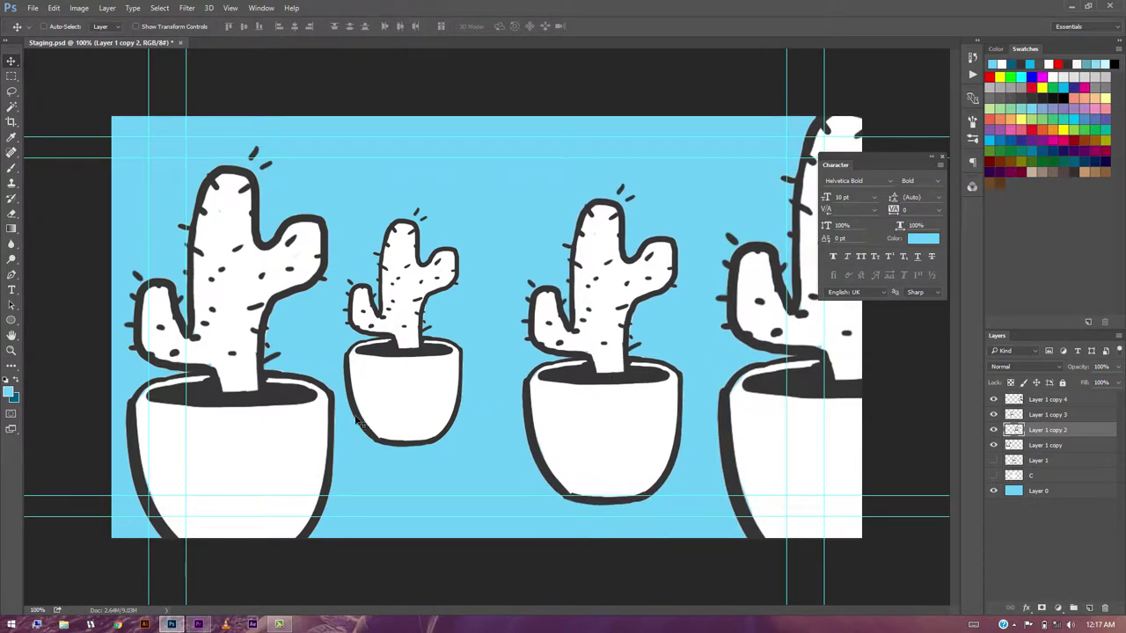
left_click(284, 452, "ctrl")
left_click_drag(284, 452, 290, 405)
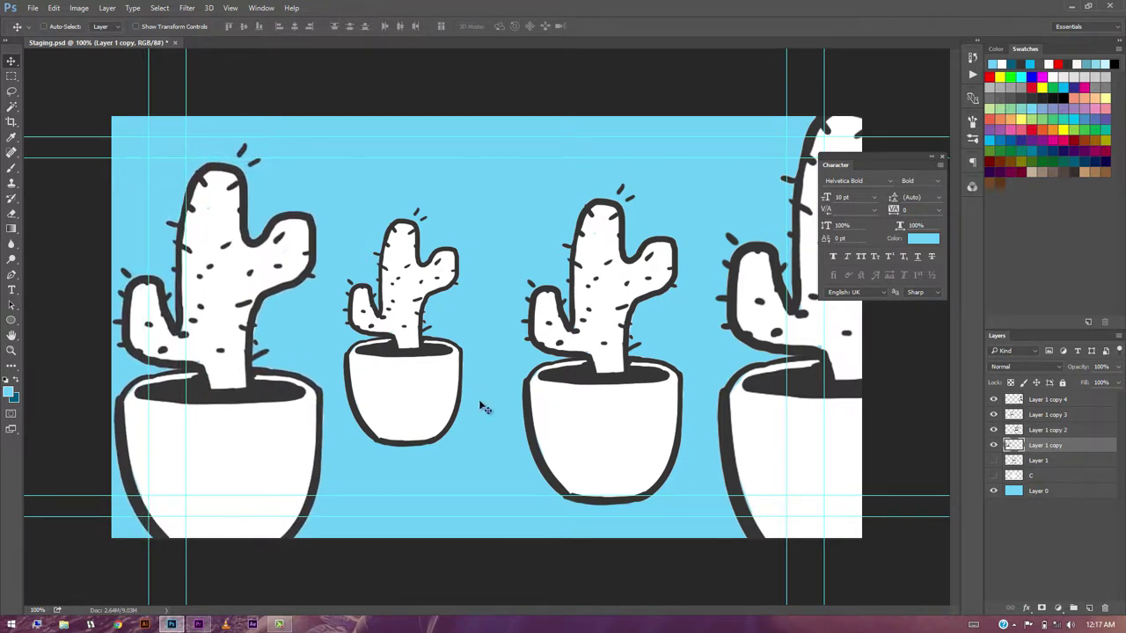
left_click(598, 398, "ctrl")
left_click_drag(616, 396, 586, 393)
left_click(428, 377, "ctrl")
left_click(595, 410, "ctrl")
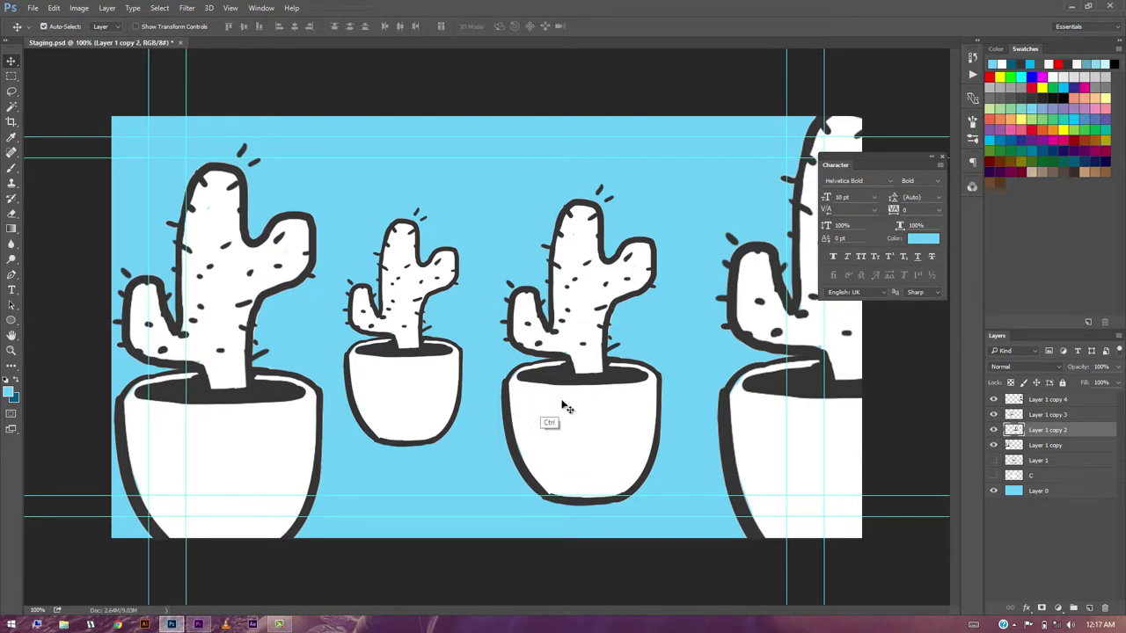
Fine-tune the placement of the small and third cacti, undoing one stray move
left_click(424, 382, "ctrl")
left_click_drag(425, 383, 443, 393)
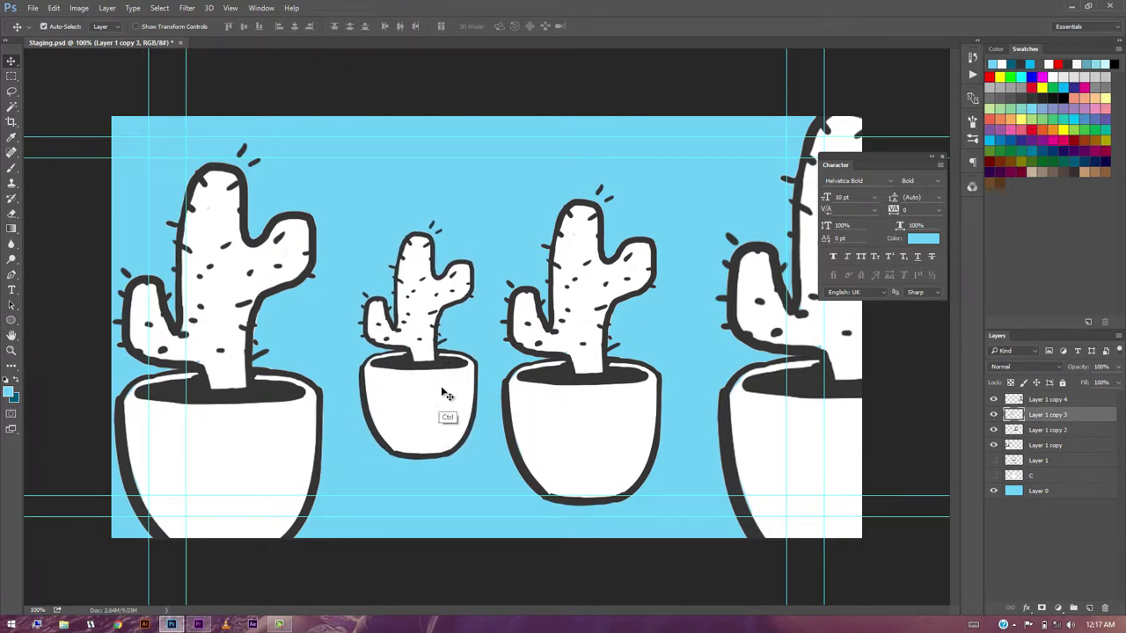
key("ctrl+z")
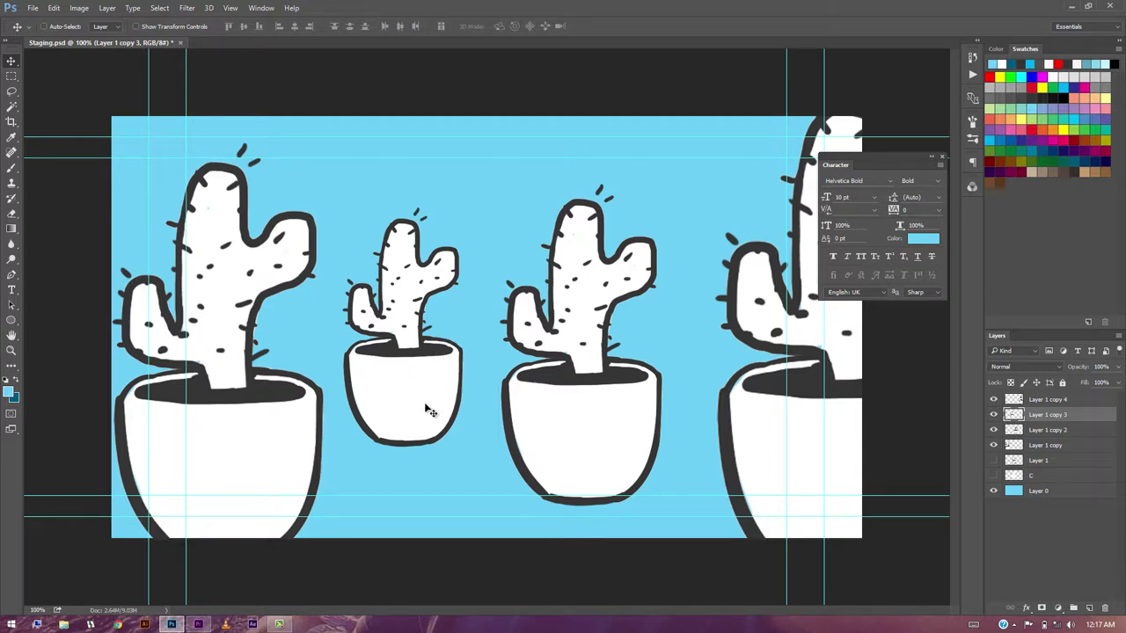
left_click(612, 414, "ctrl")
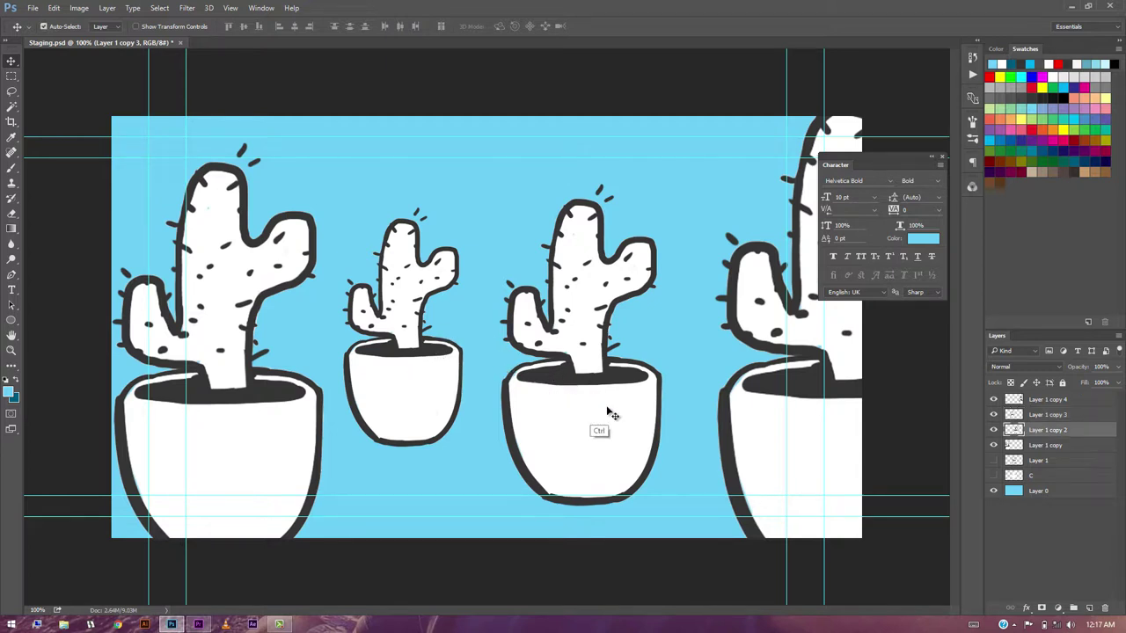
left_click_drag(612, 414, 629, 427)
left_click(440, 382, "ctrl")
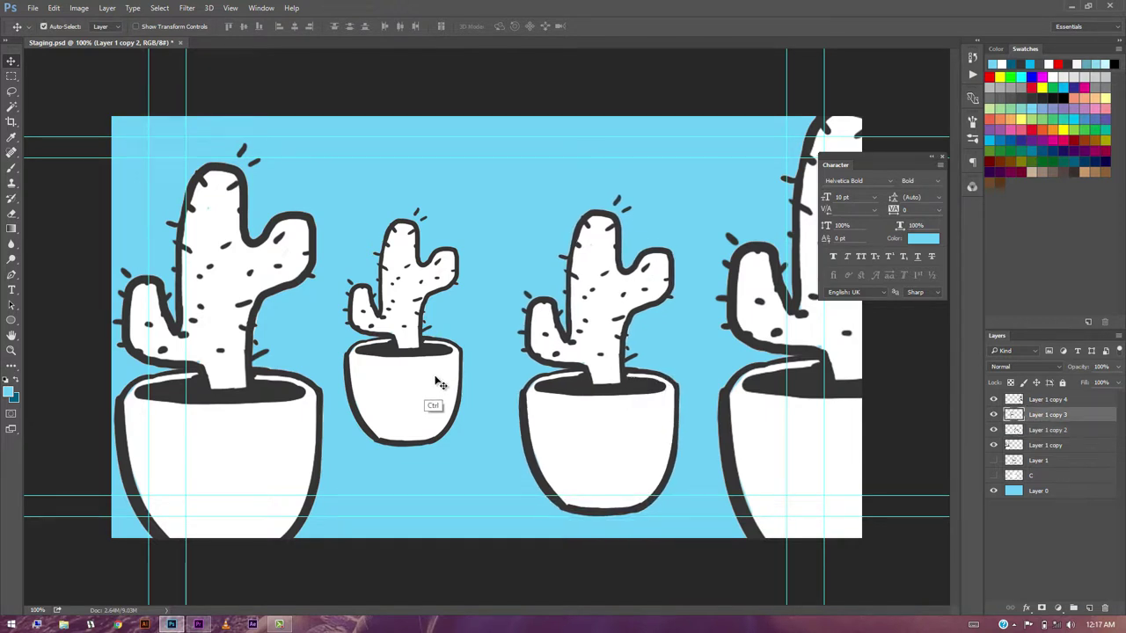
mouse_move(436, 378)
left_mouse_down()
mouse_move(430, 340)
mouse_move(442, 347)
mouse_move(439, 382)
left_mouse_up()
left_click(604, 425, "ctrl")
left_click_drag(604, 425, 607, 417)
left_click(851, 430, "ctrl")
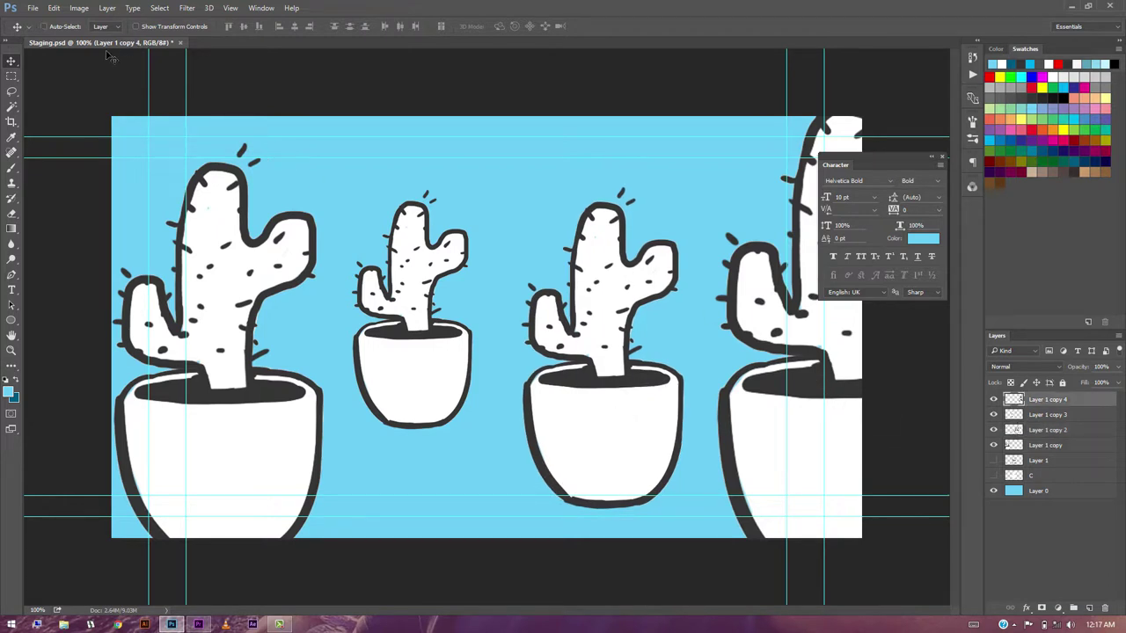
Open Filter > Blur > Gaussian Blur for the right-edge cactus layer
left_click(78, 8)
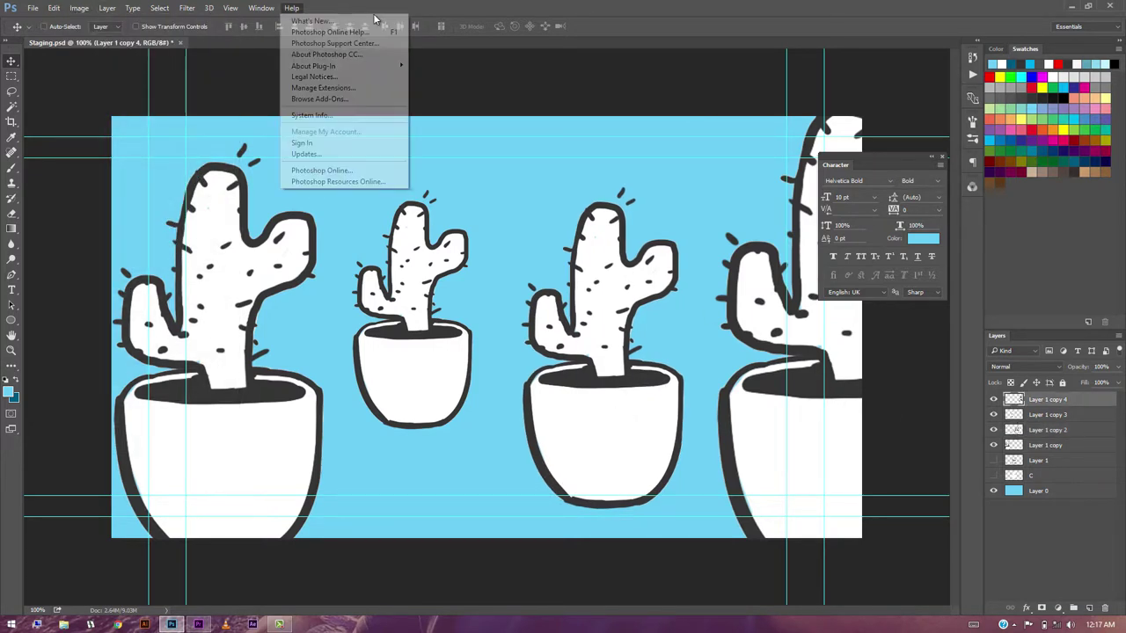
left_click(373, 12)
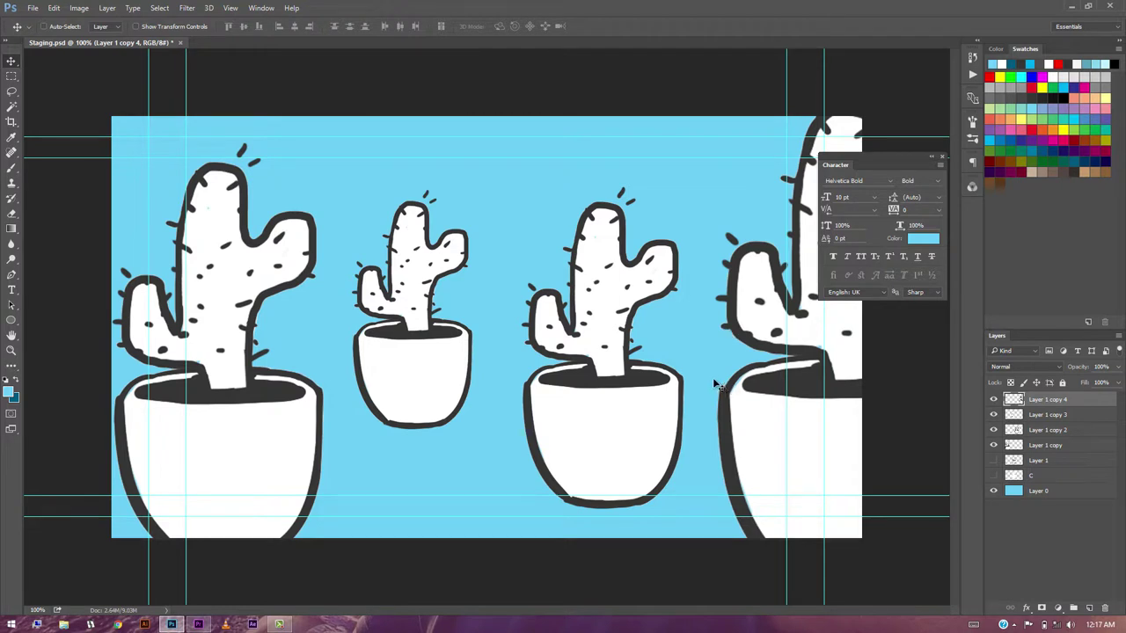
key("ctrl")
left_click(81, 9)
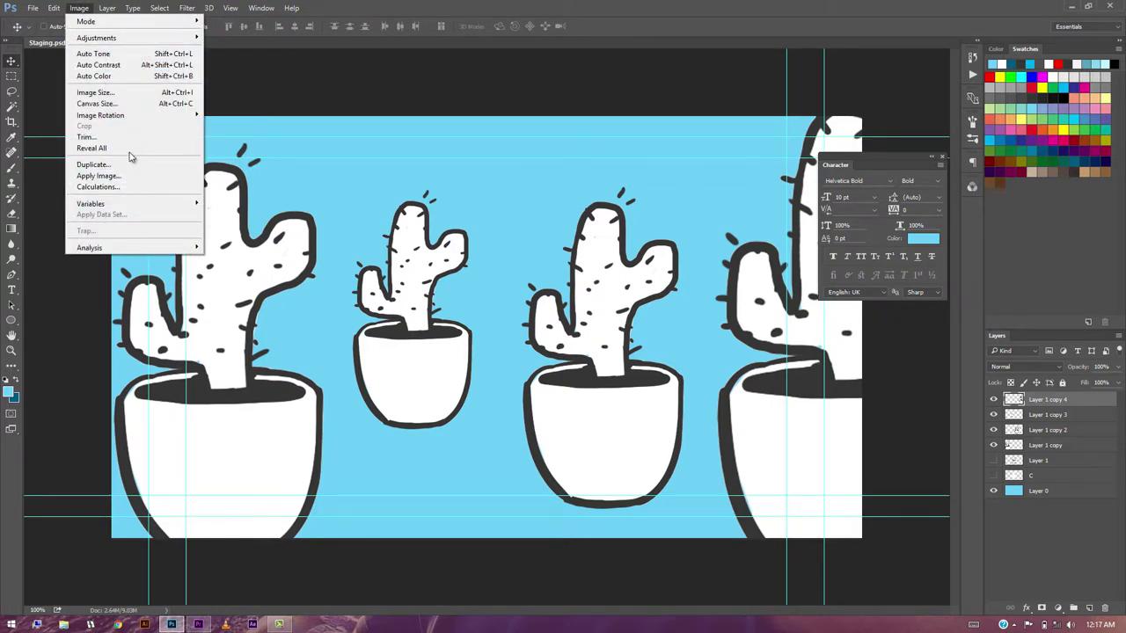
mouse_move(161, 9)
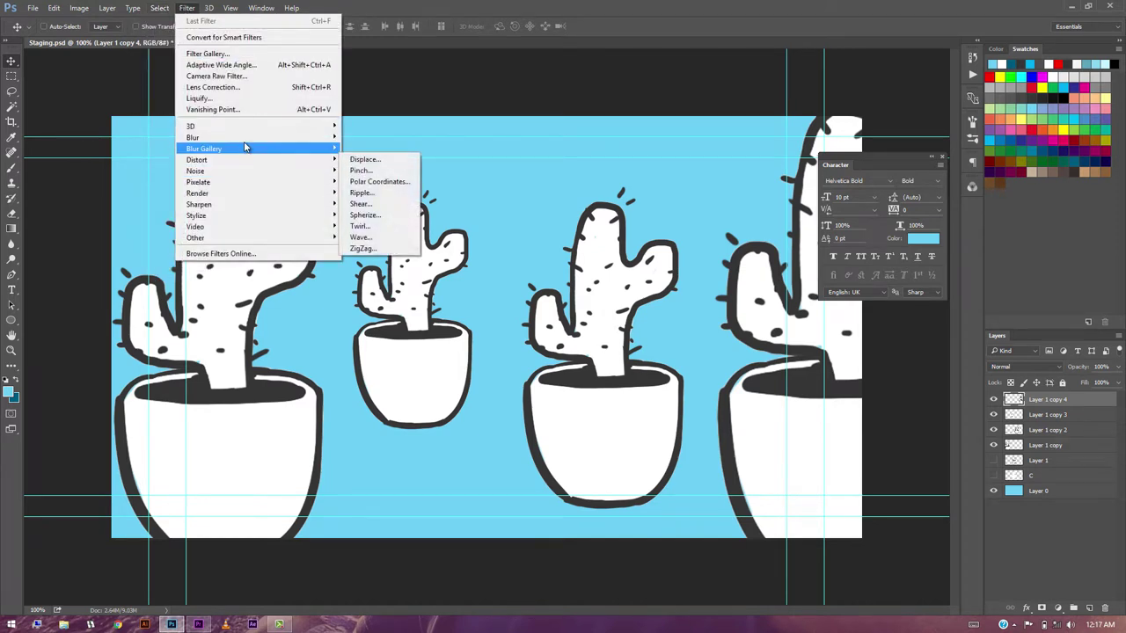
mouse_move(251, 137)
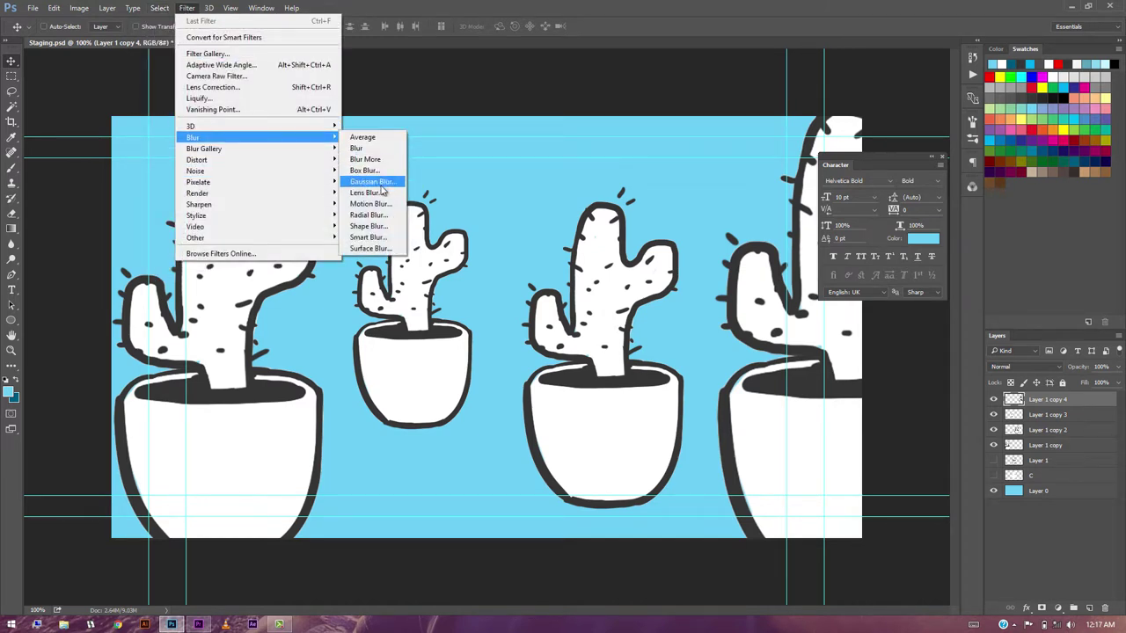
left_click(381, 185)
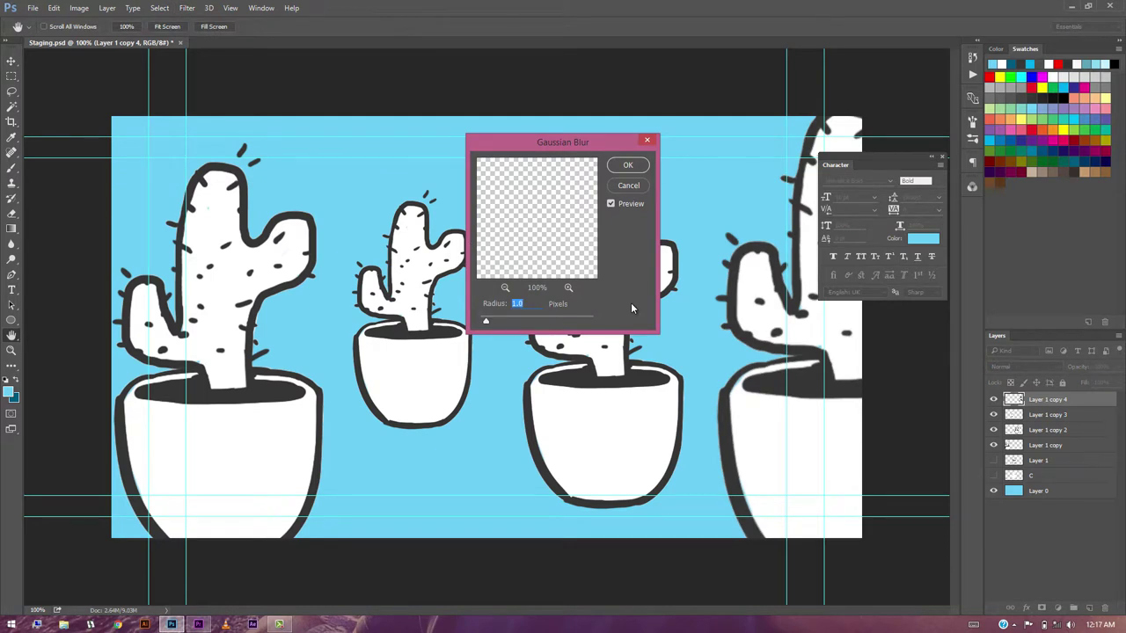
Set the blur radius to 2.5 pixels, checking the preview, and apply it
mouse_move(486, 321)
left_mouse_down()
mouse_move(510, 322)
mouse_move(492, 323)
left_mouse_up()
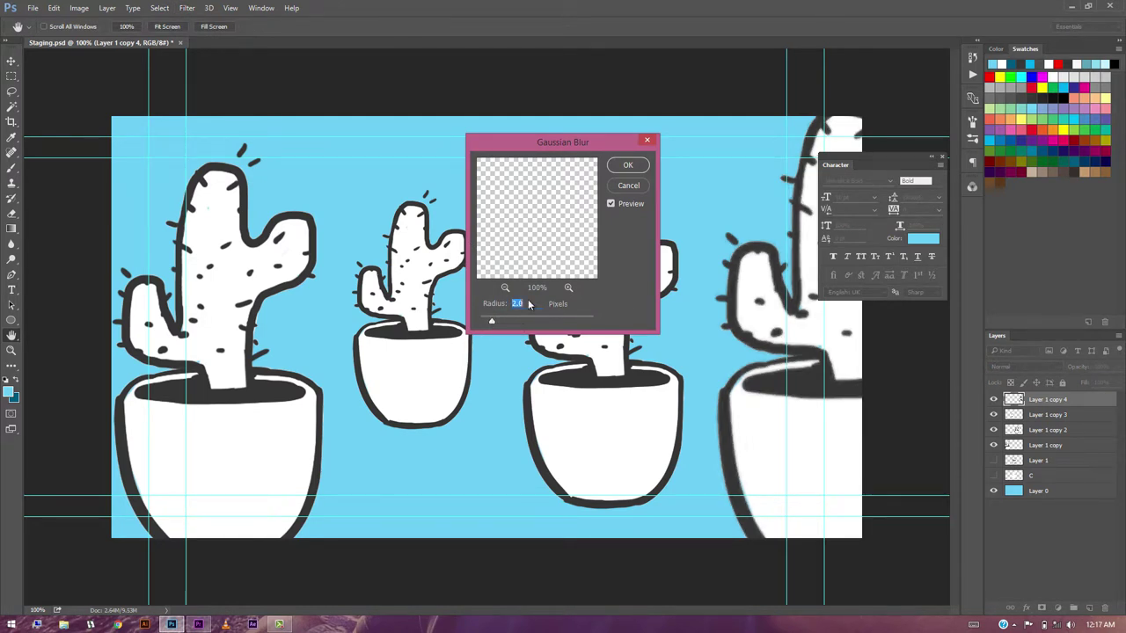
left_click(505, 287)
left_click(505, 288)
left_click(505, 287)
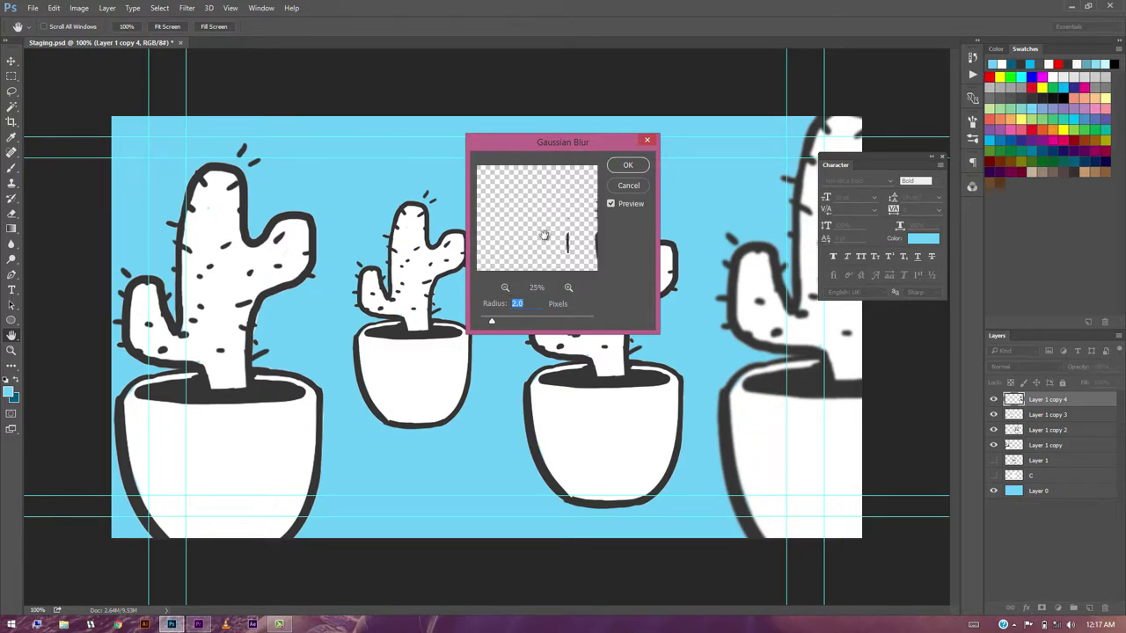
left_click(568, 288)
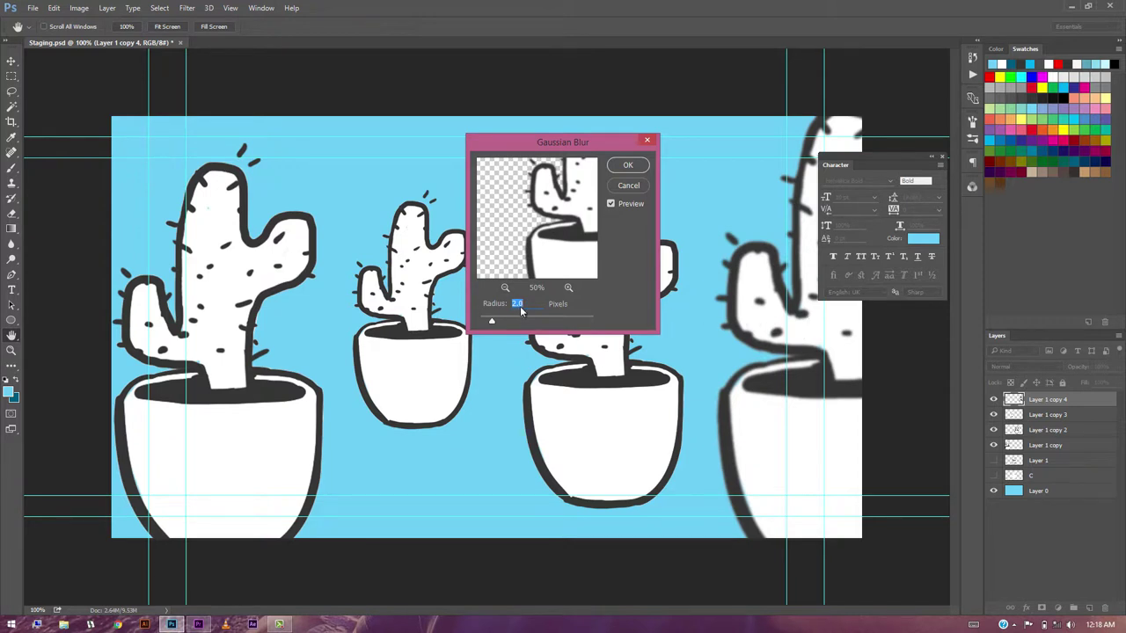
left_click_drag(492, 321, 497, 323)
left_click(628, 164)
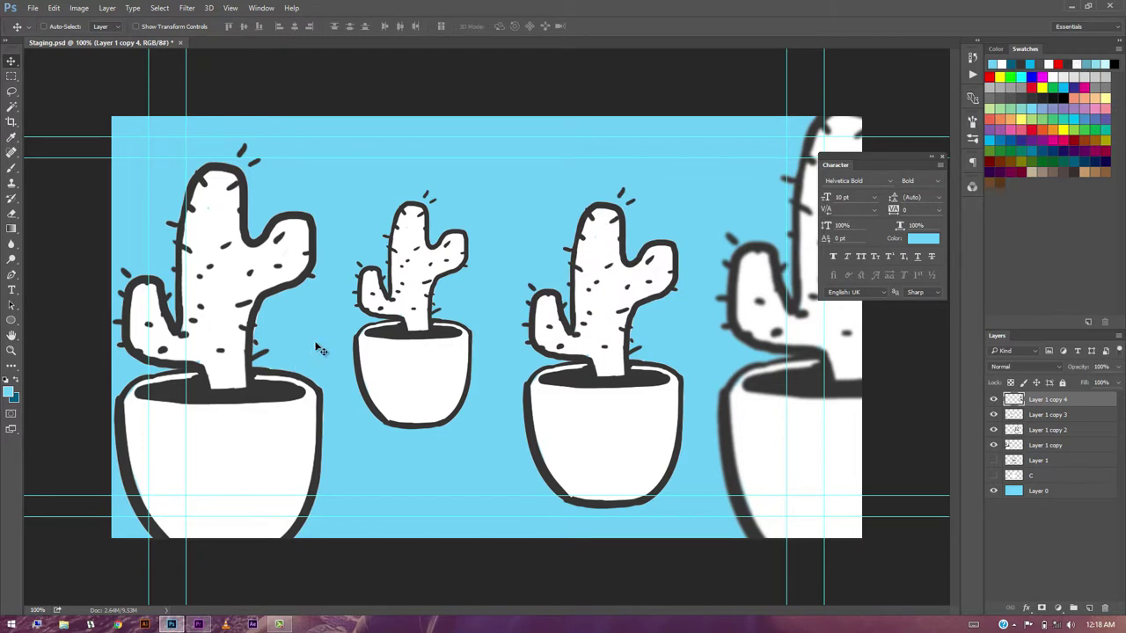
Select the large left cactus's layer and apply a 1.4-pixel Gaussian Blur
left_click(234, 348)
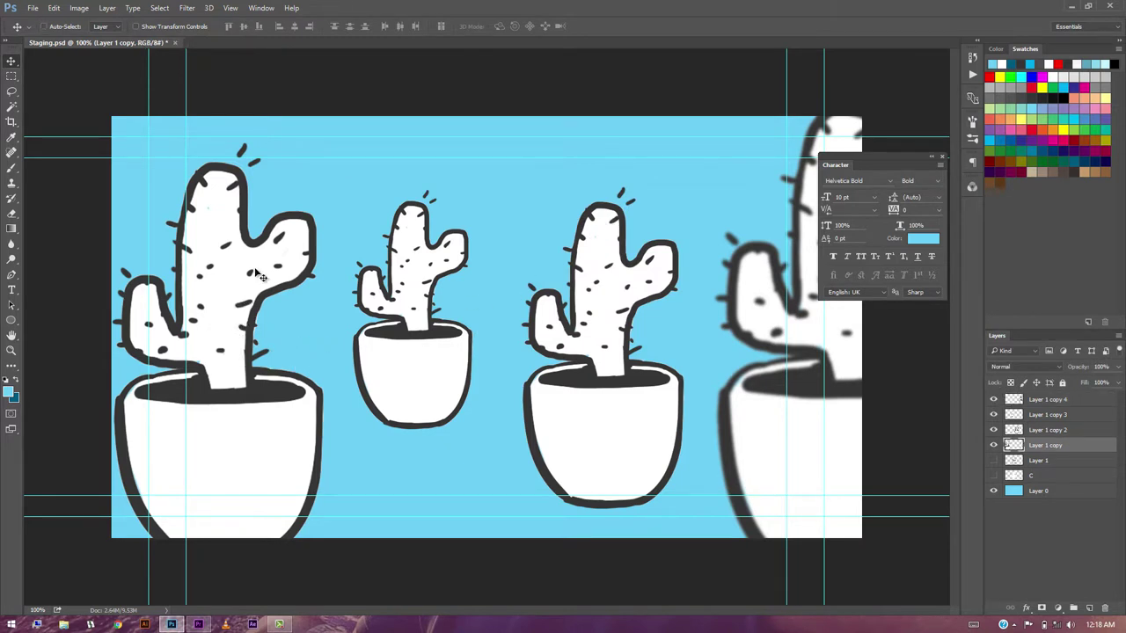
left_click(208, 7)
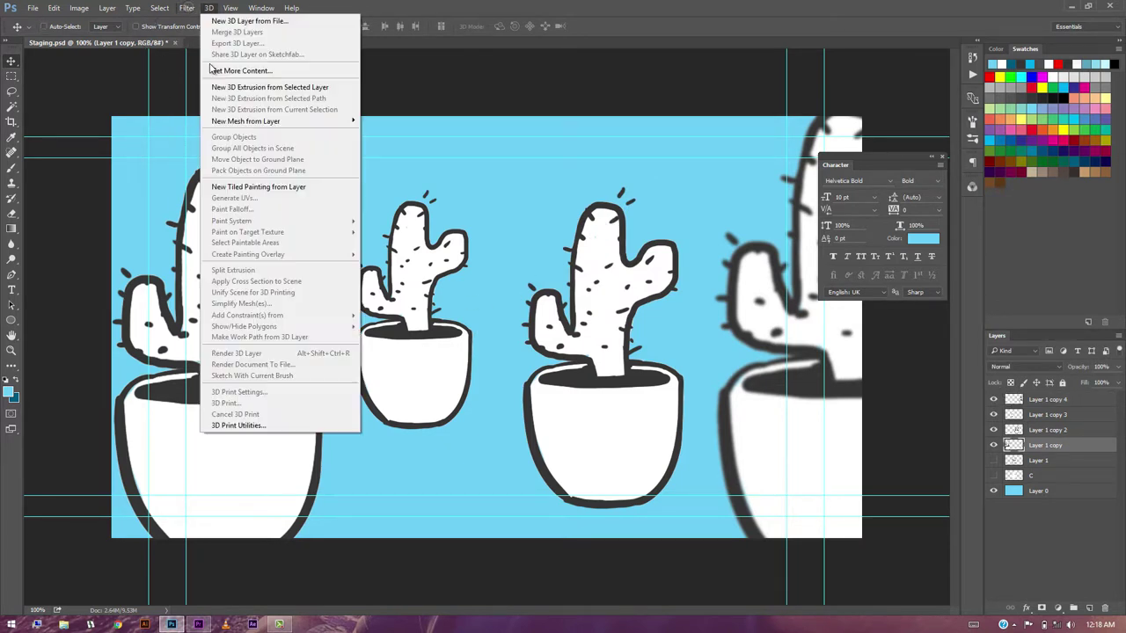
left_click(187, 7)
mouse_move(242, 169)
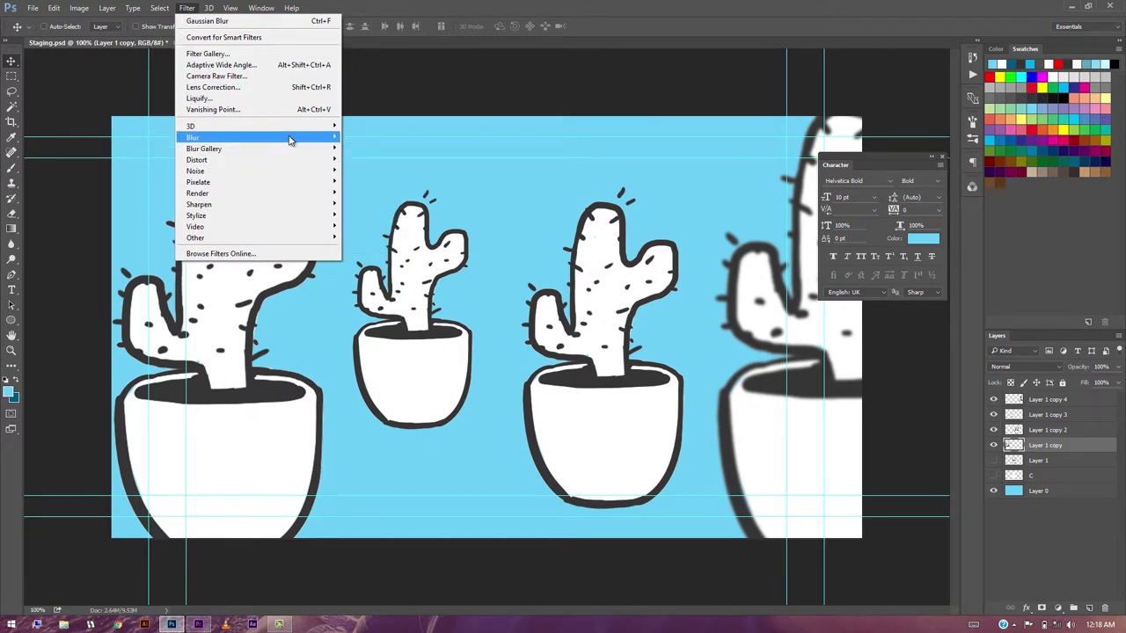
mouse_move(290, 141)
left_click(373, 185)
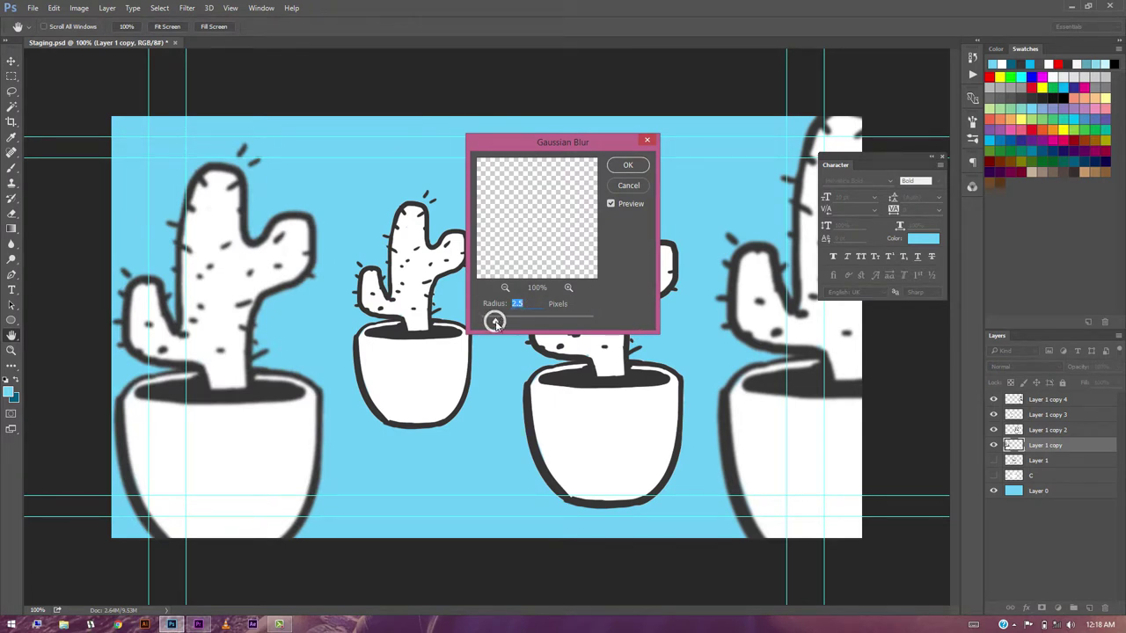
left_click_drag(493, 324, 490, 320)
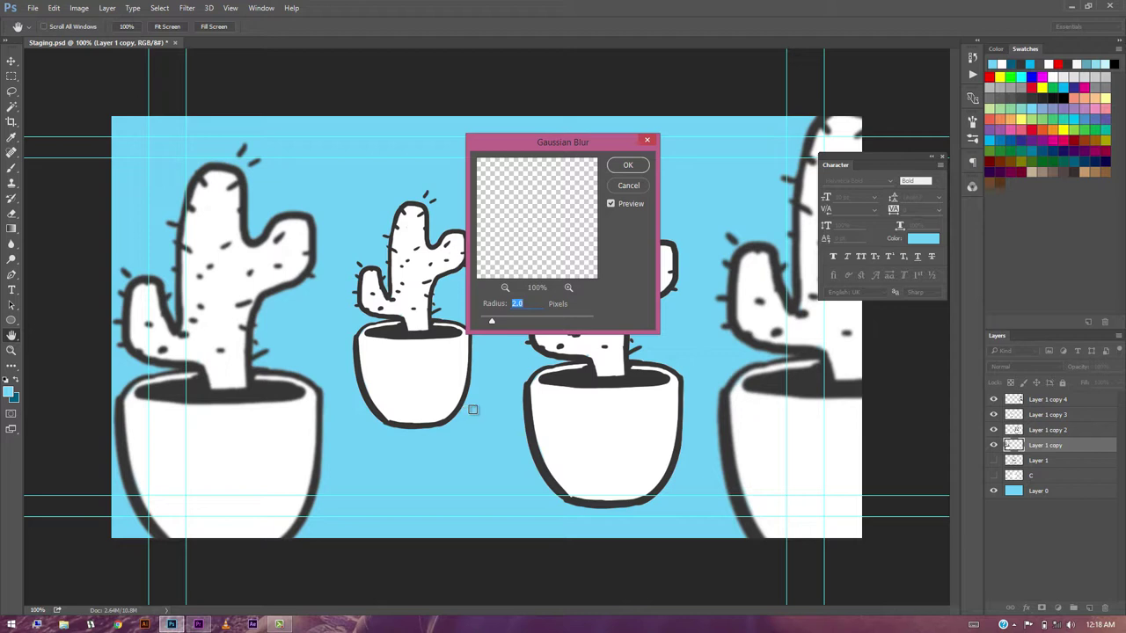
left_click_drag(490, 325, 488, 324)
left_click(627, 166)
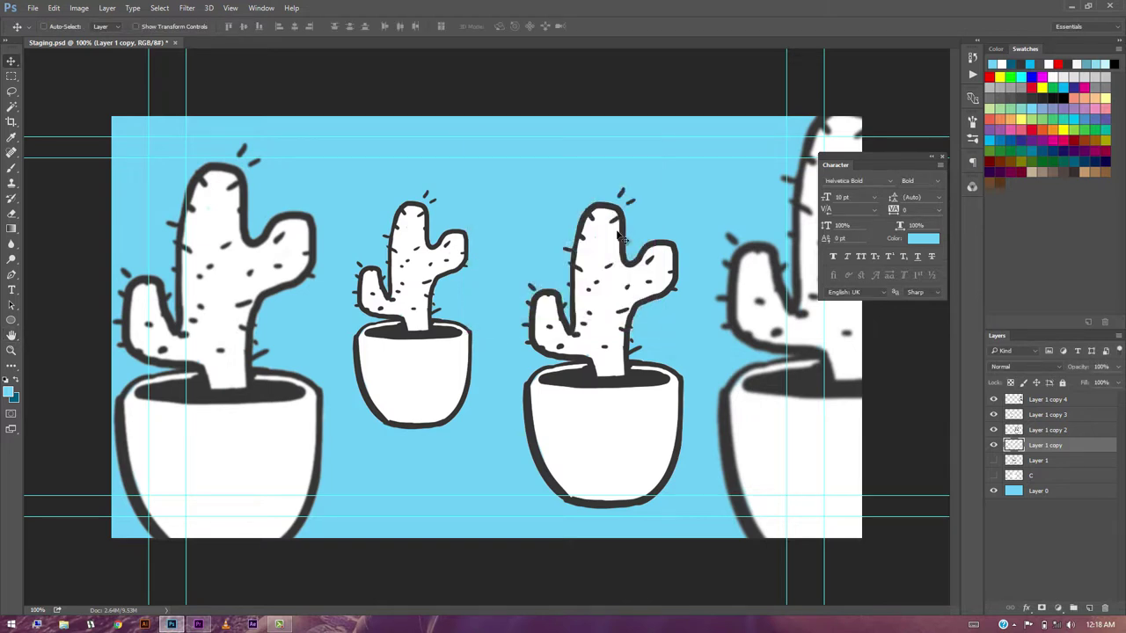
Select Layer 1 copy 4 and apply a 3-pixel Gaussian Blur to the rightmost cactus
left_click(608, 297, "ctrl")
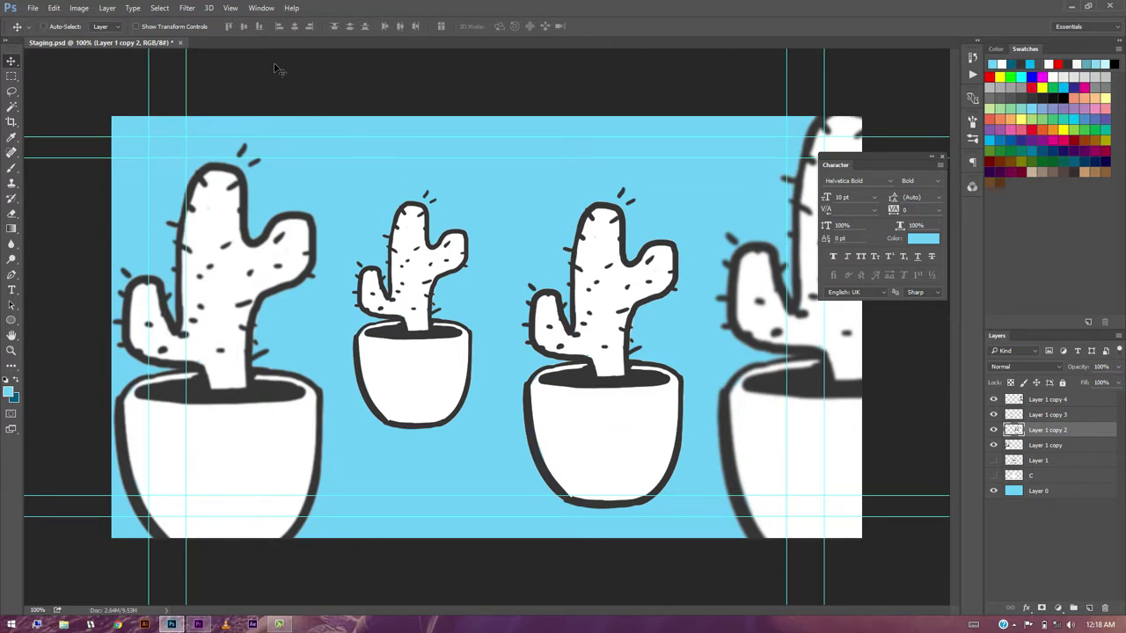
left_click(188, 10)
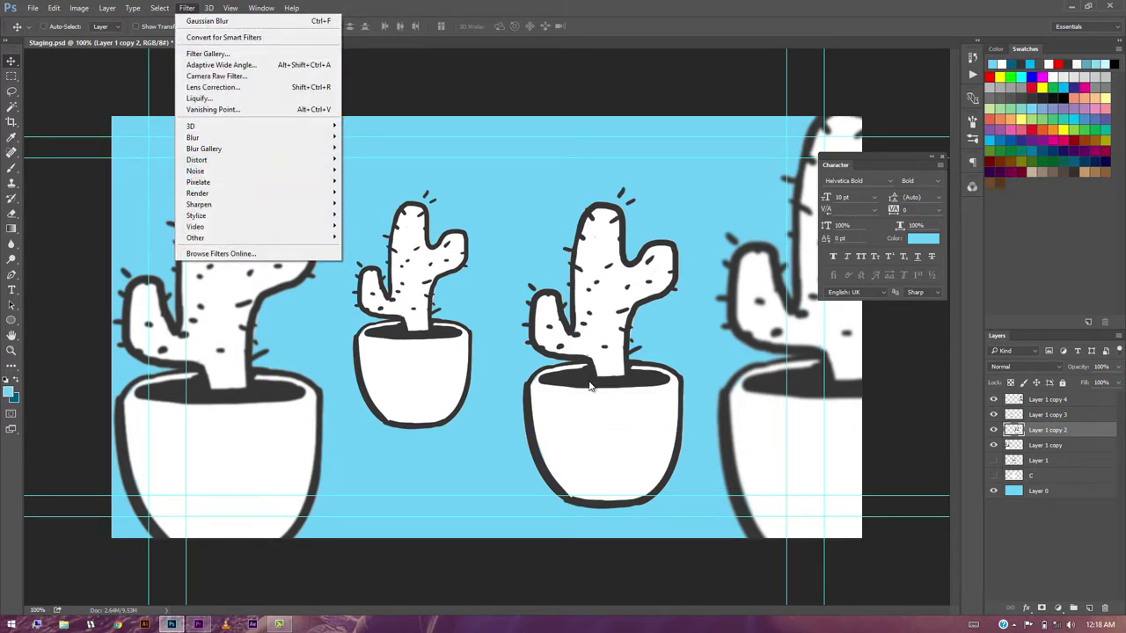
left_click(595, 384)
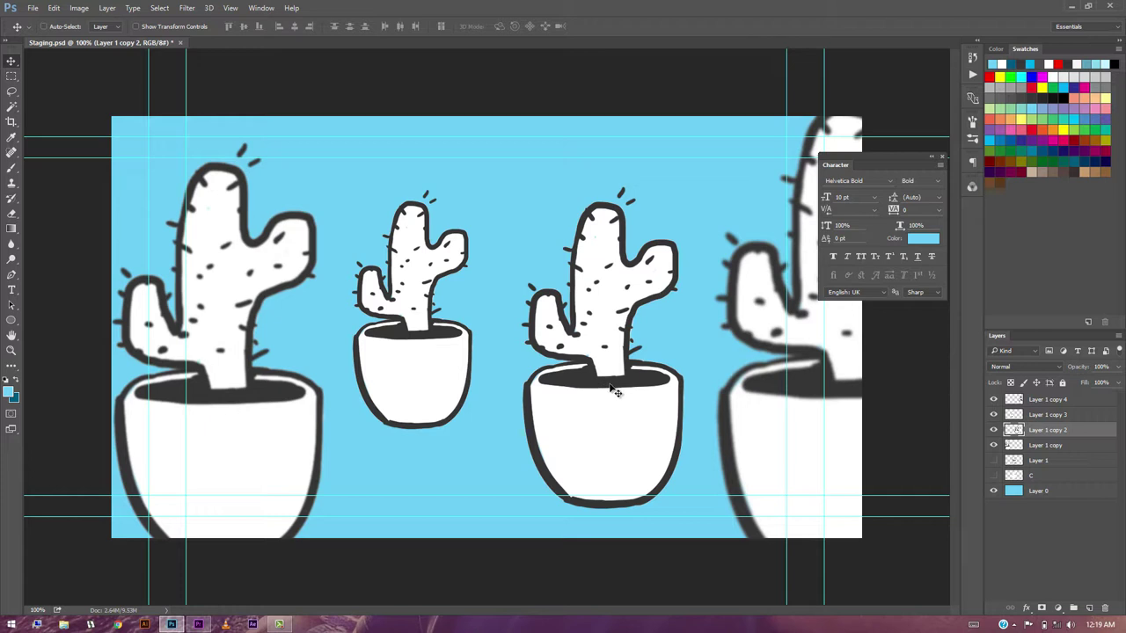
left_click(424, 341)
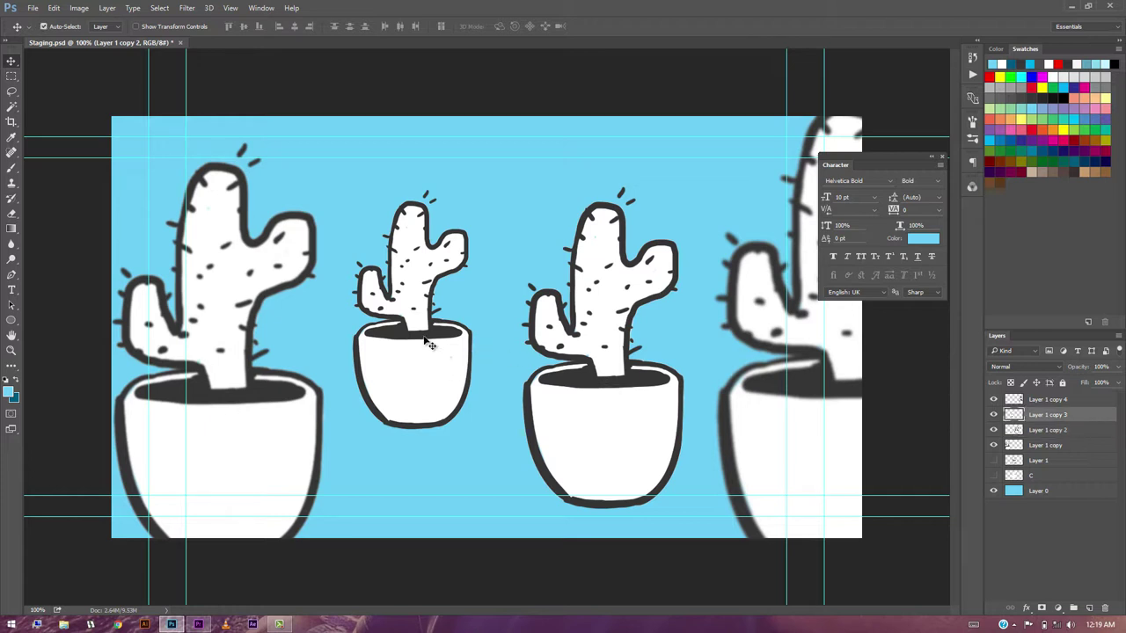
left_click(818, 431)
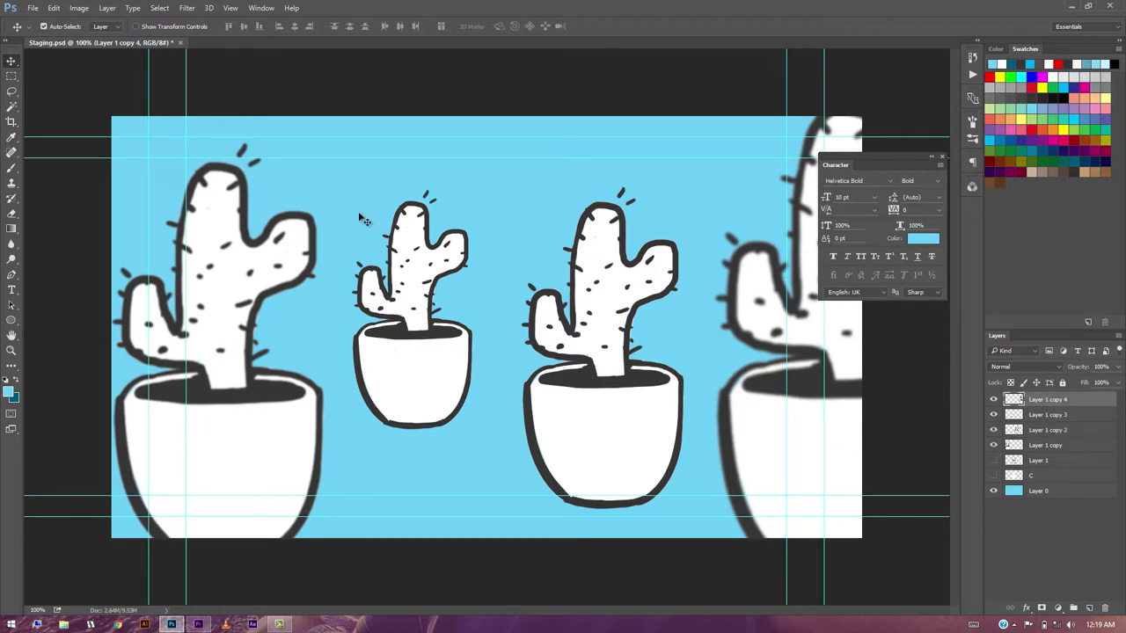
left_click(186, 8)
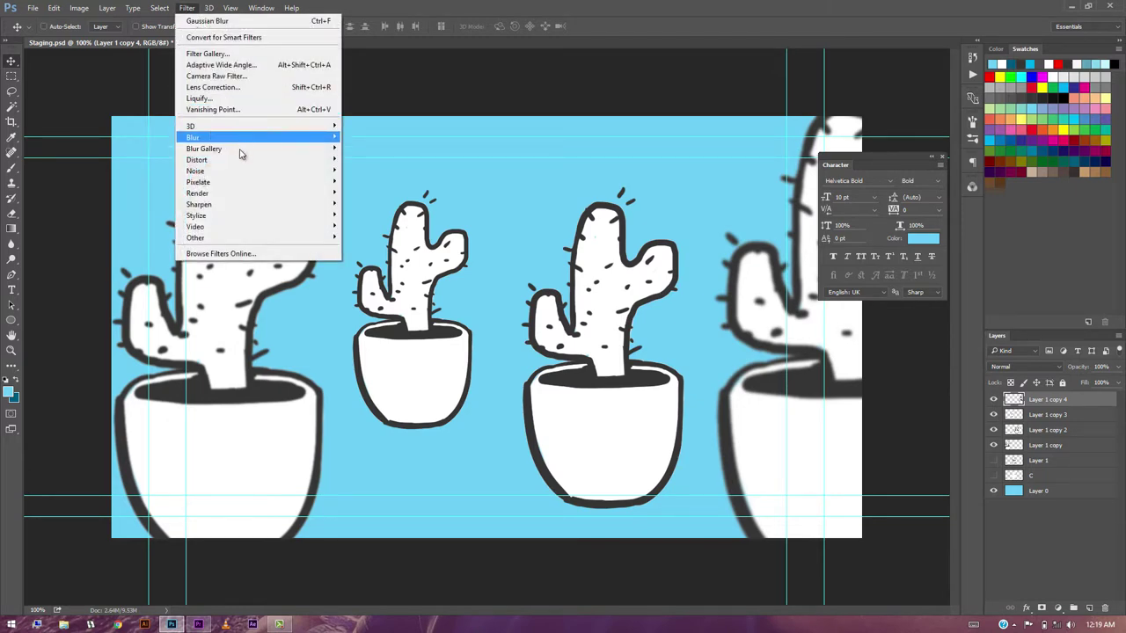
mouse_move(245, 139)
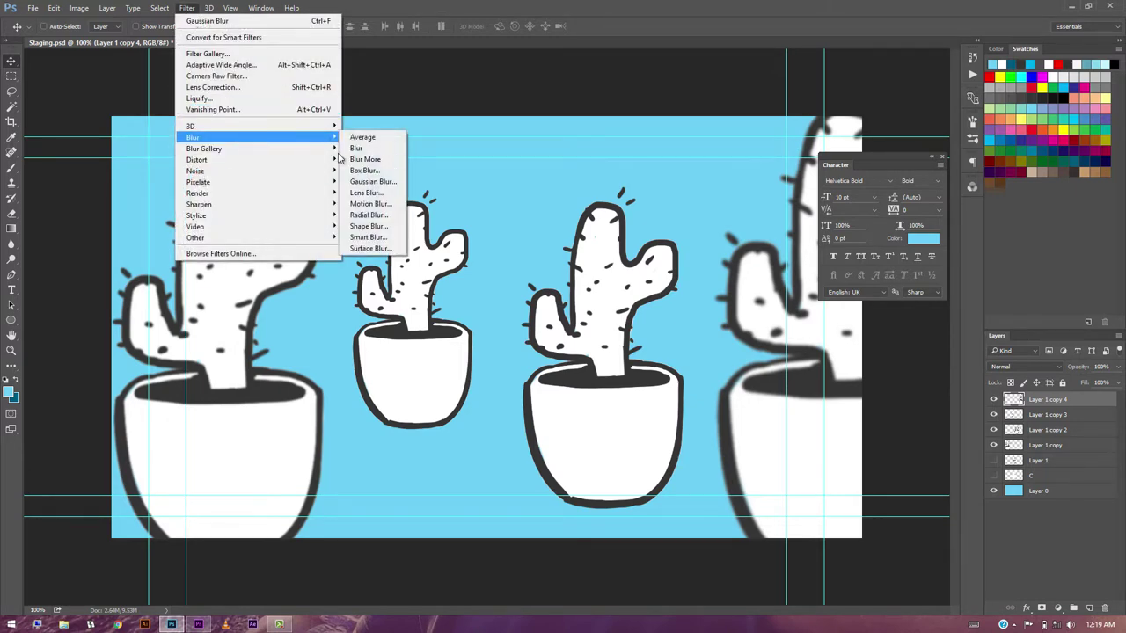
left_click(373, 181)
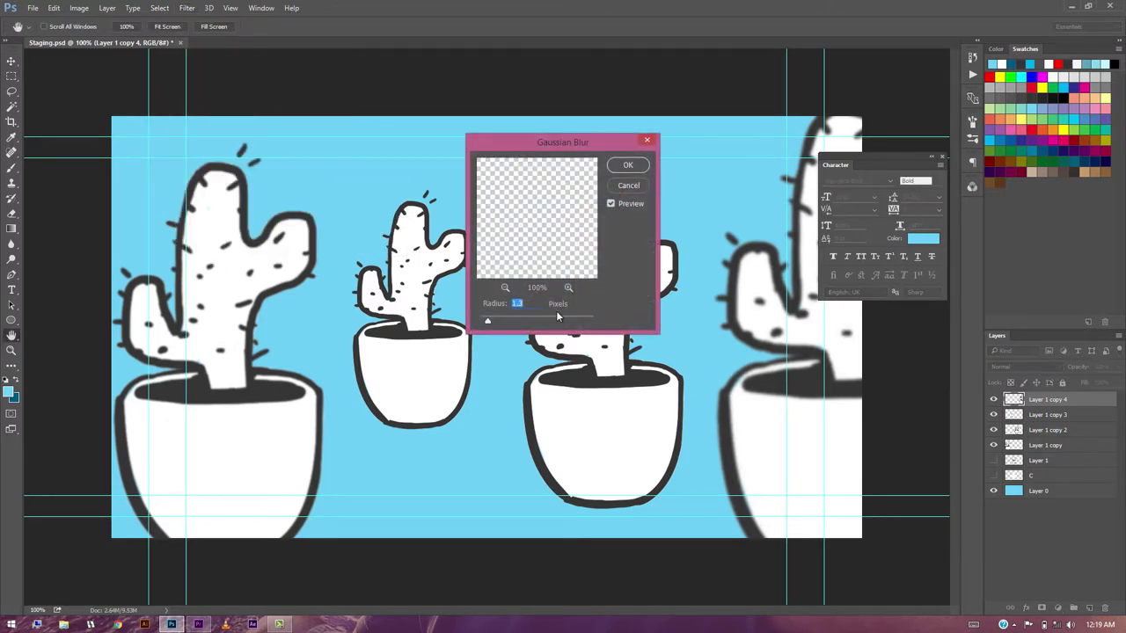
left_click(498, 323)
left_click(632, 167)
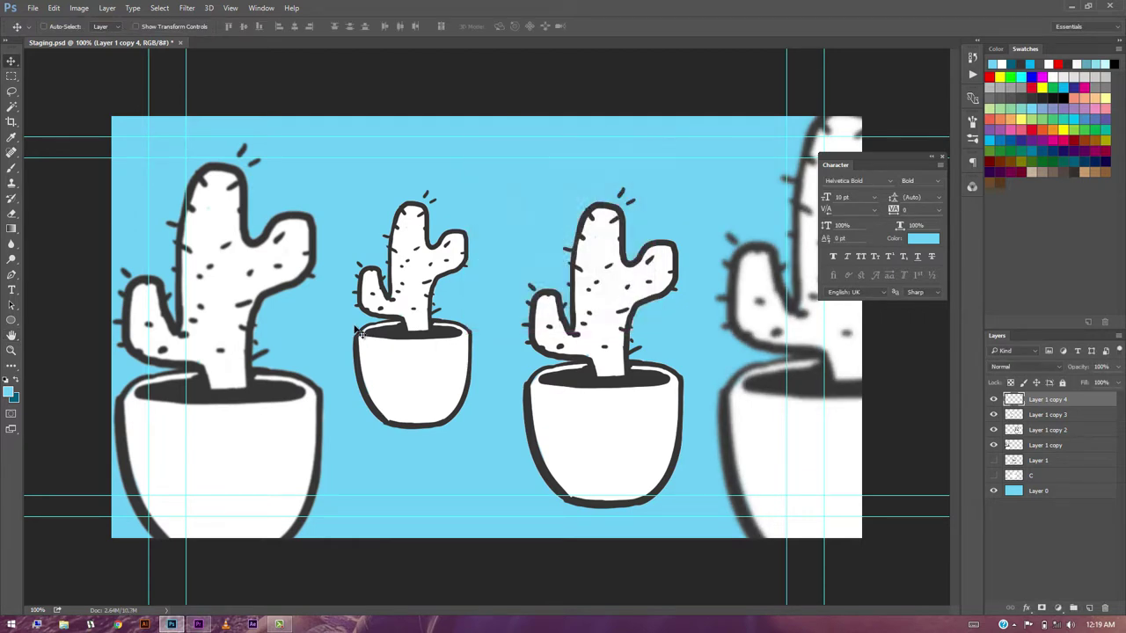
Apply a lighter Gaussian Blur to the cactus on Layer 1 copy
left_click(230, 324, "ctrl")
left_click(188, 10)
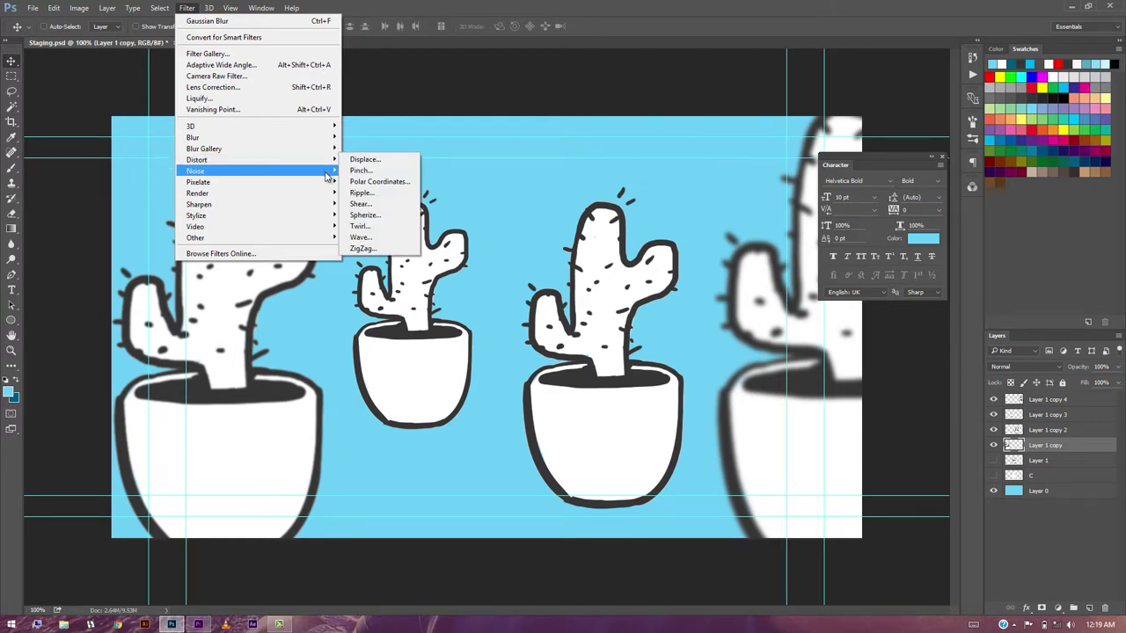
mouse_move(278, 139)
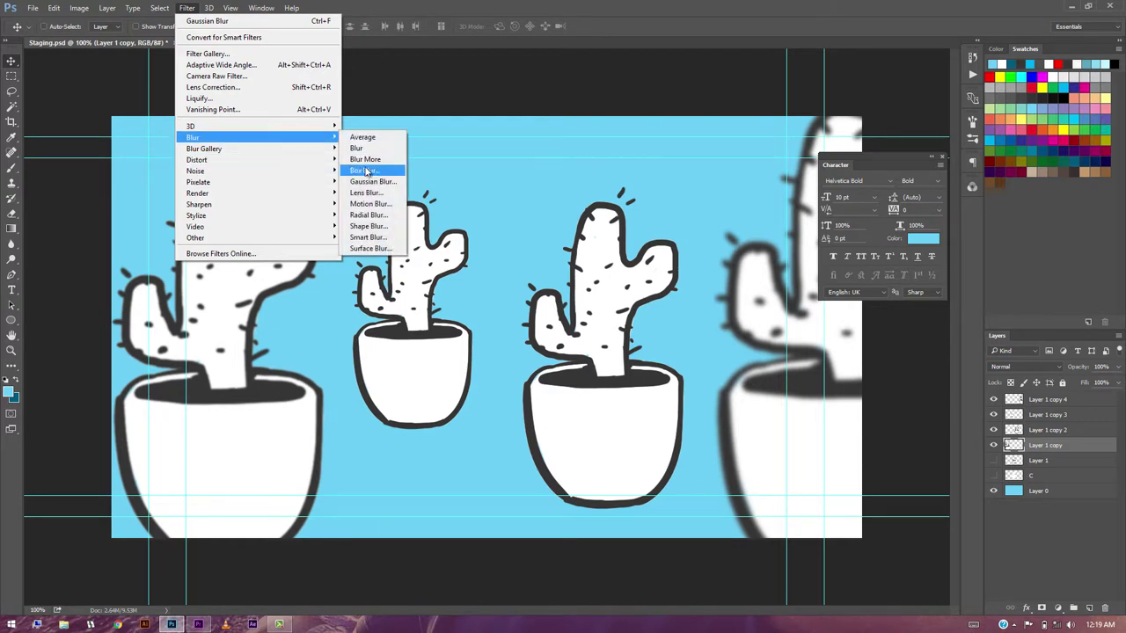
left_click(373, 182)
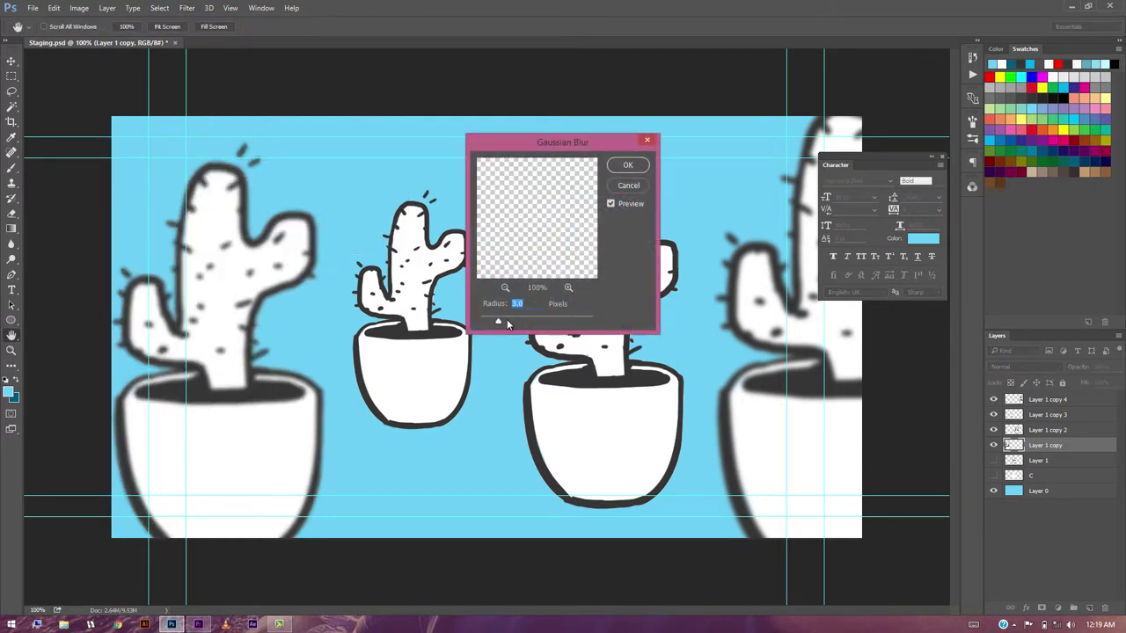
left_click_drag(503, 323, 493, 324)
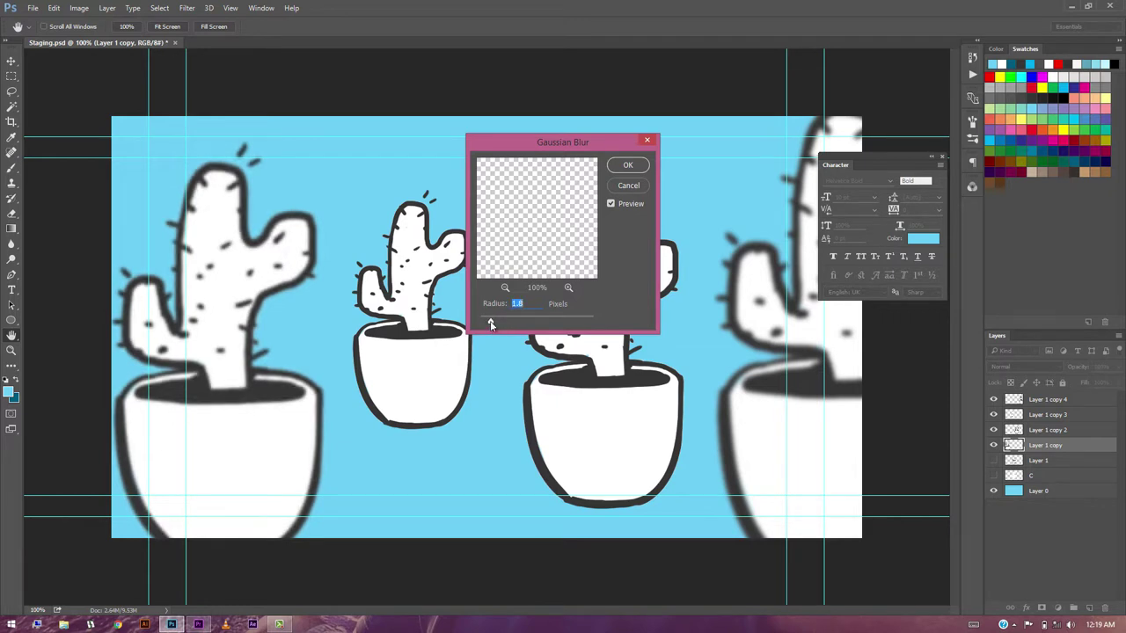
left_click(625, 167)
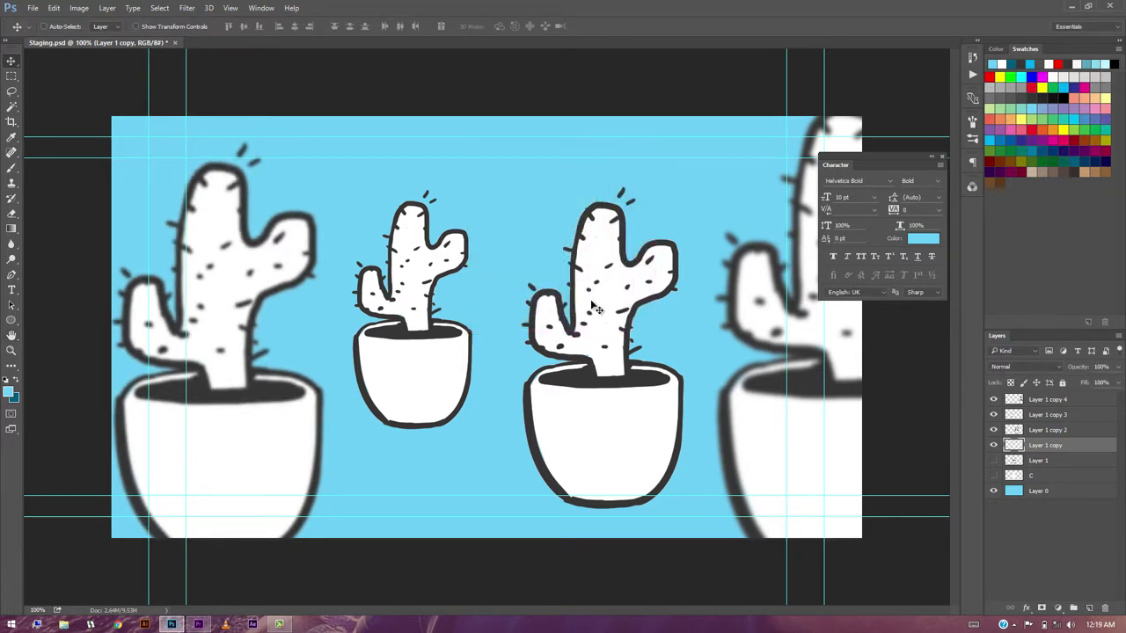
Apply a slightly smaller-radius Gaussian Blur to the cactus on Layer 1 copy 2
left_click(595, 309)
left_click(183, 10)
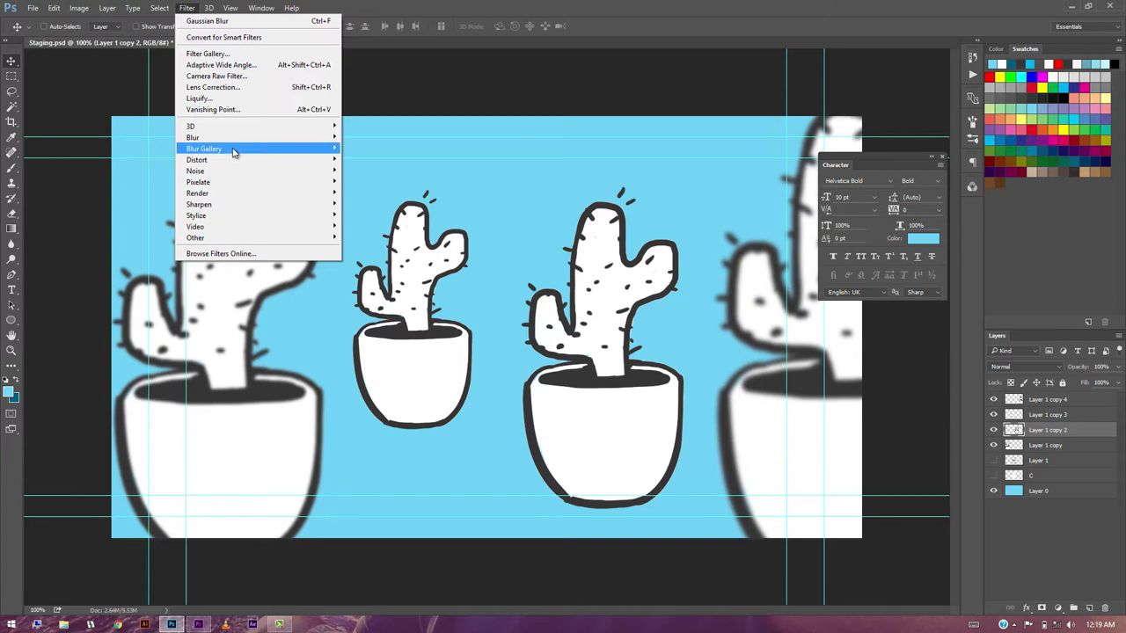
mouse_move(244, 140)
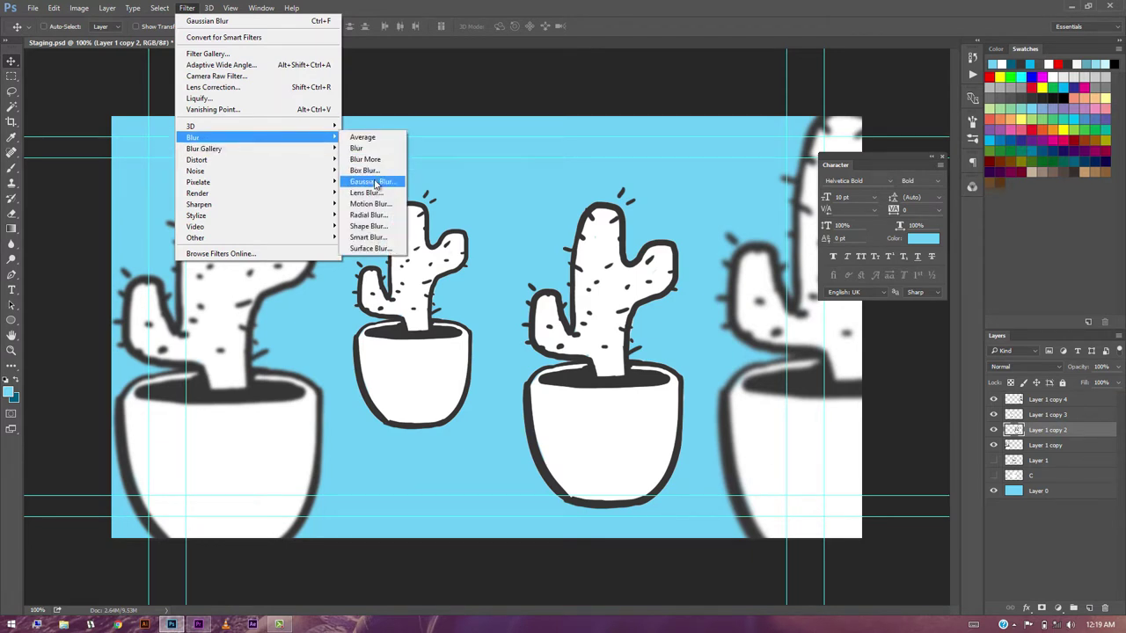
left_click(373, 181)
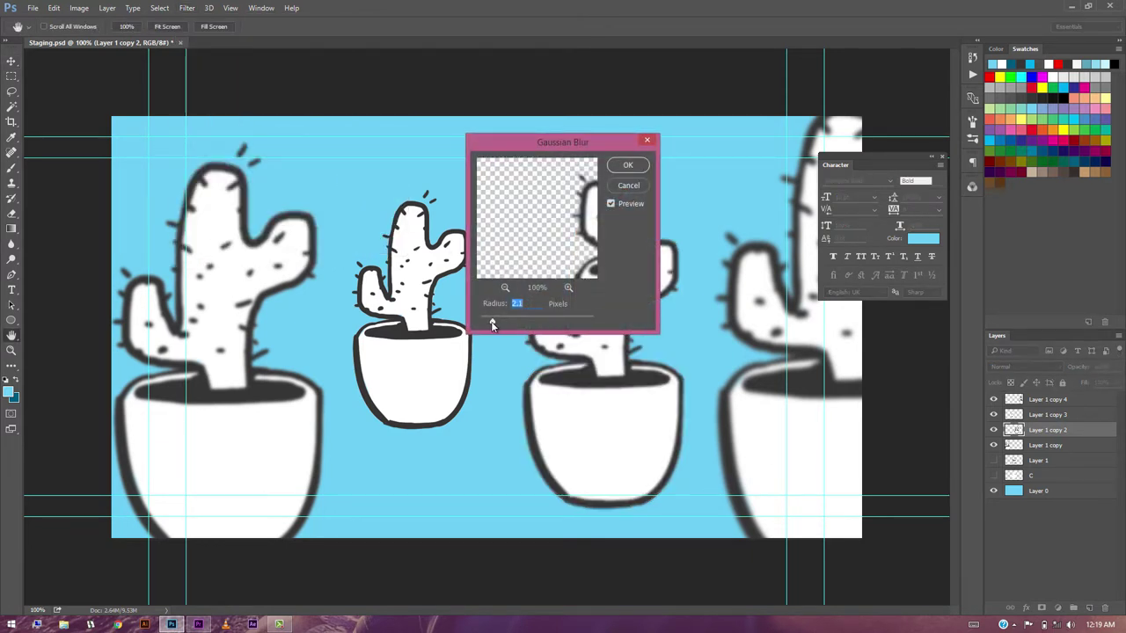
left_click_drag(490, 325, 489, 325)
left_click(628, 164)
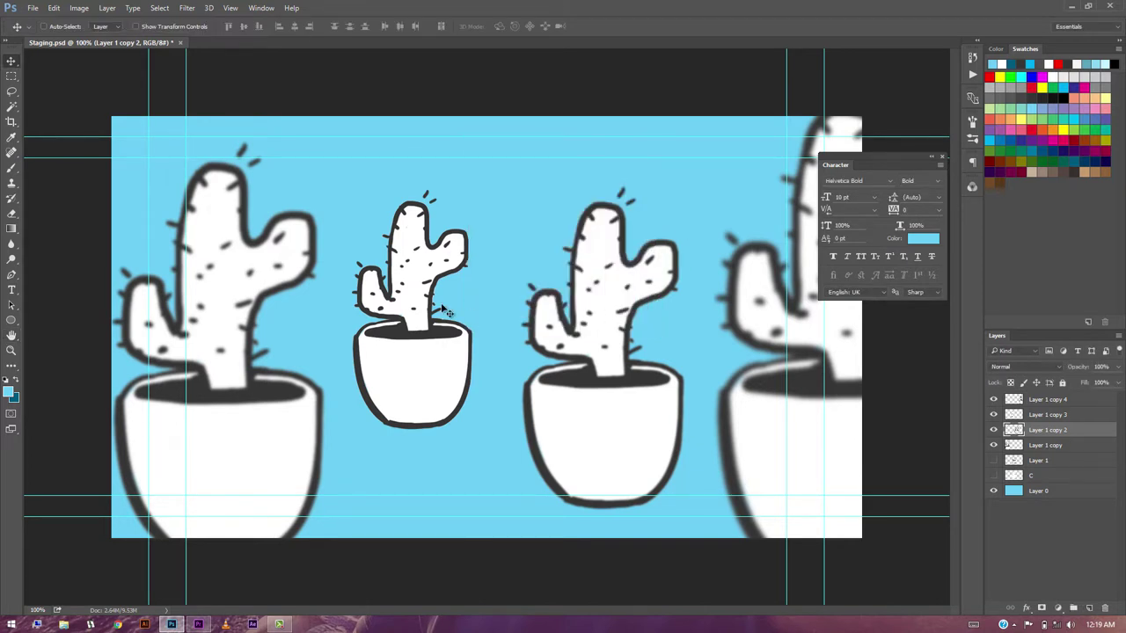
key("alt+bracketright")
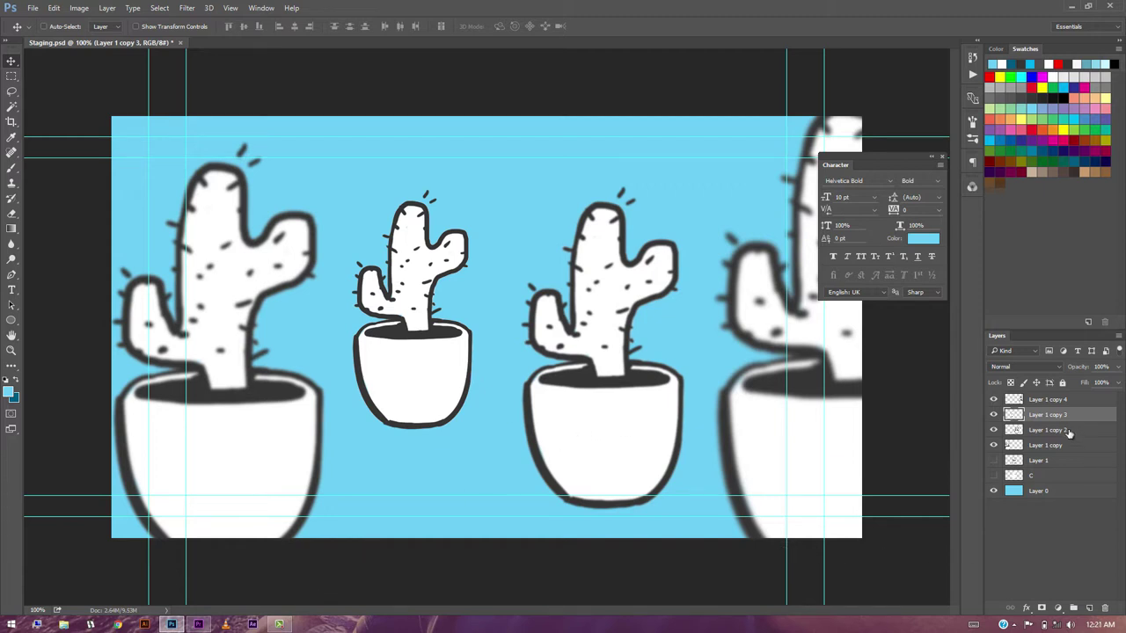
Create Layer 2 above the top cactus layer and fill it solid black
left_click(1053, 400)
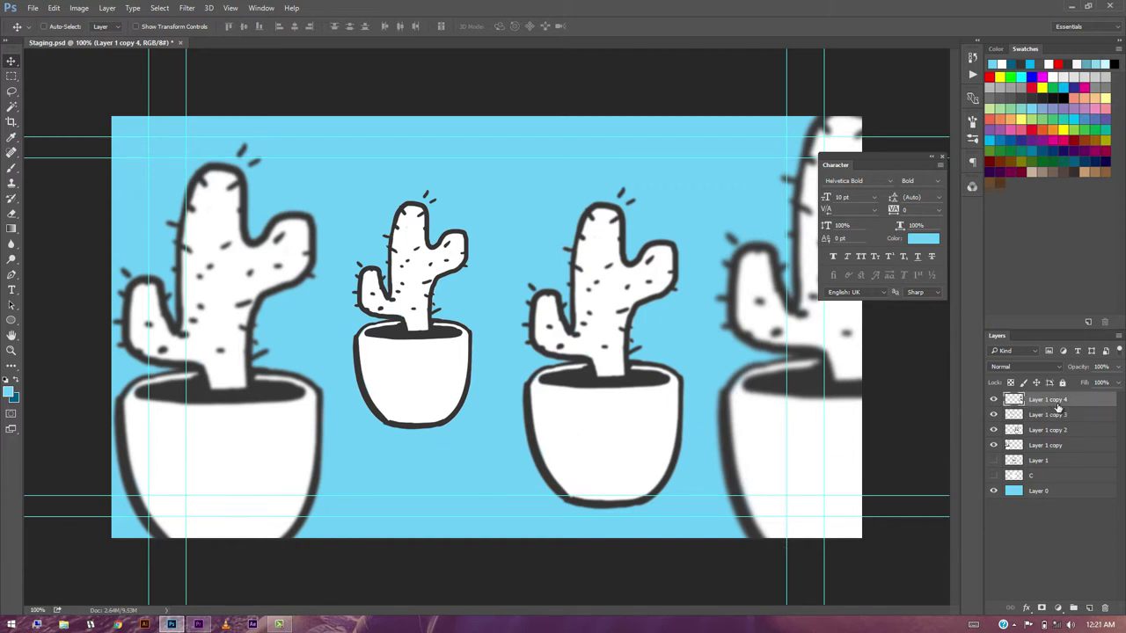
key("ctrl+shift+n")
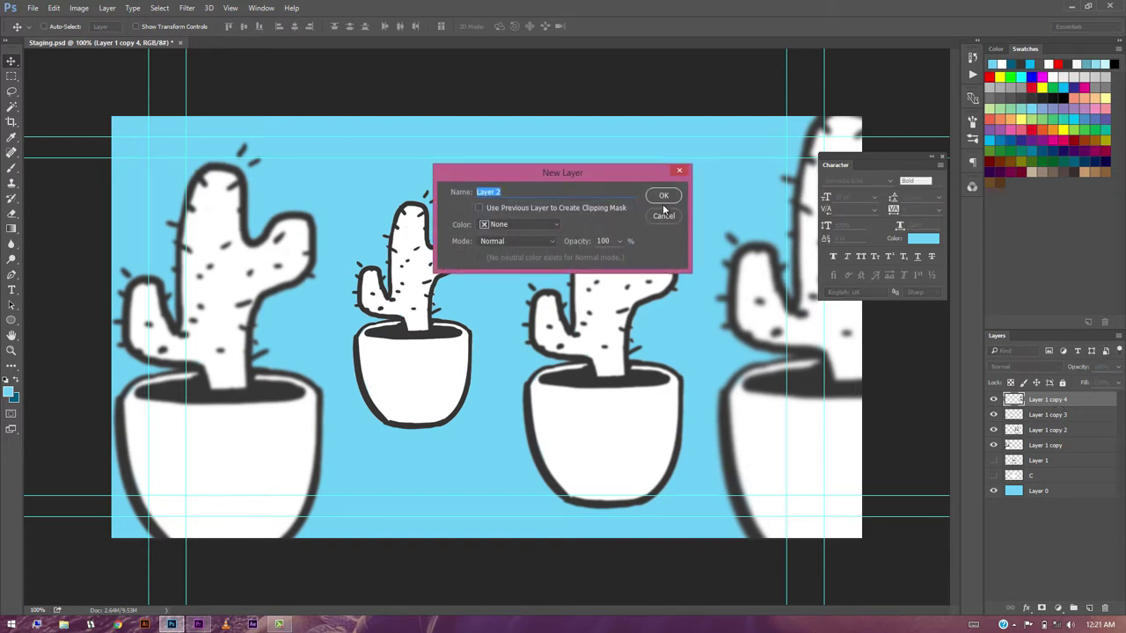
left_click(663, 195)
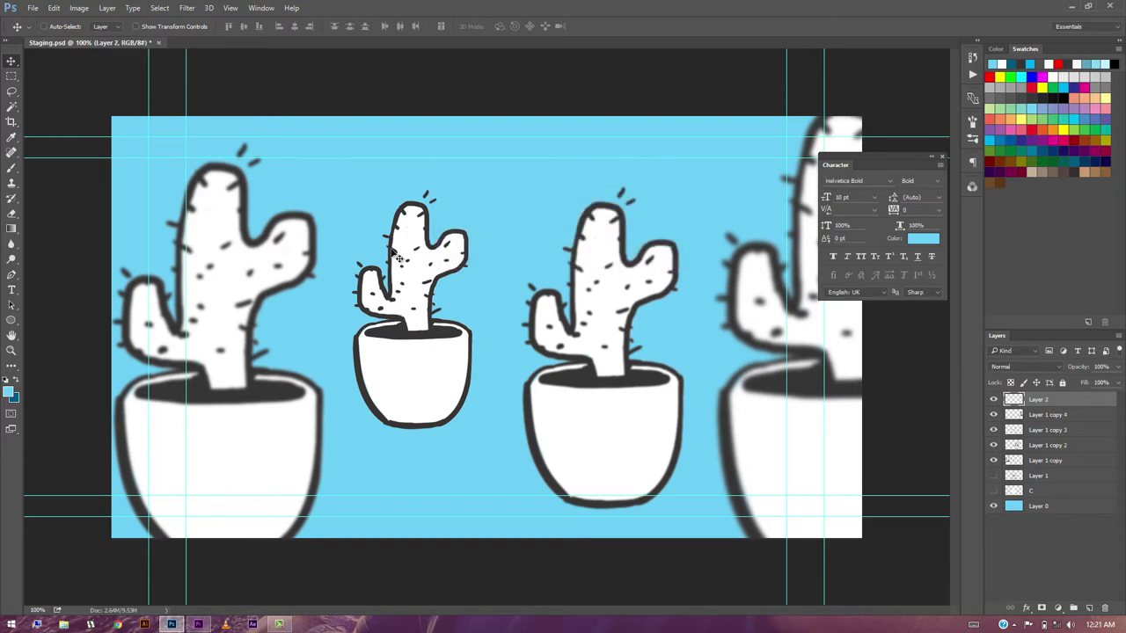
left_click(7, 382)
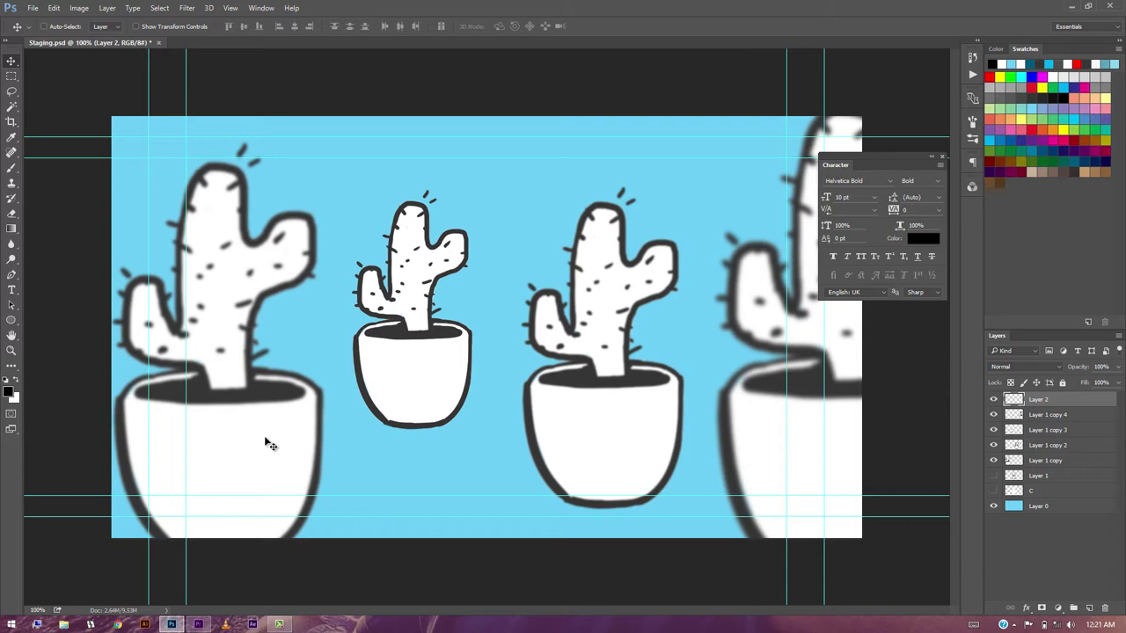
key("alt+BackSpace")
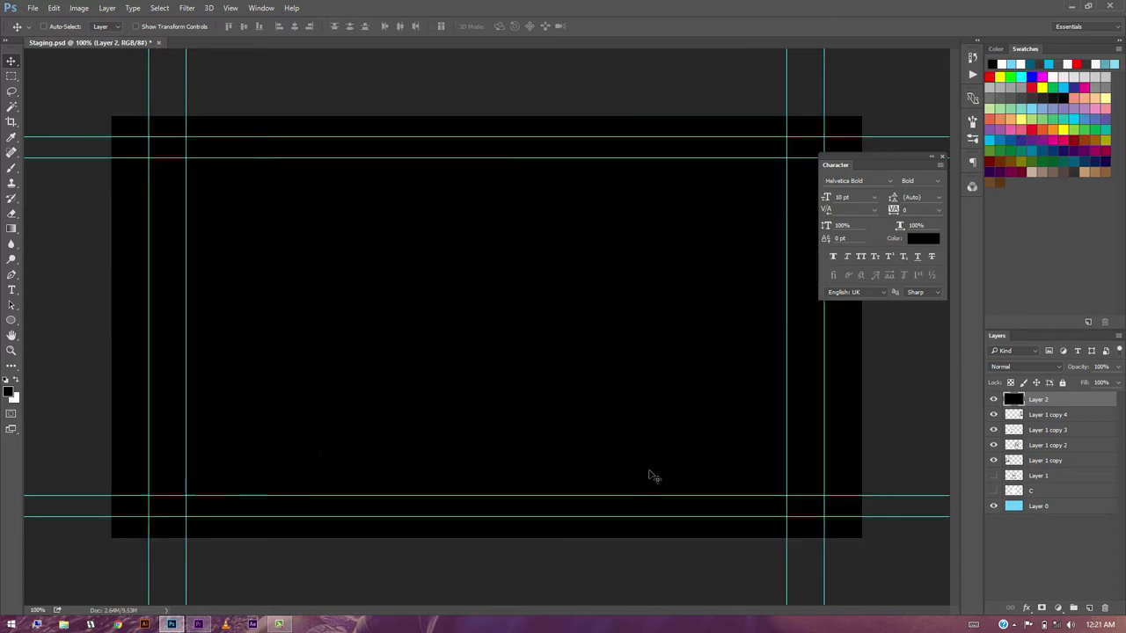
Set Layer 2's opacity to 18%
left_click(1117, 367)
left_click_drag(1116, 384, 1058, 402)
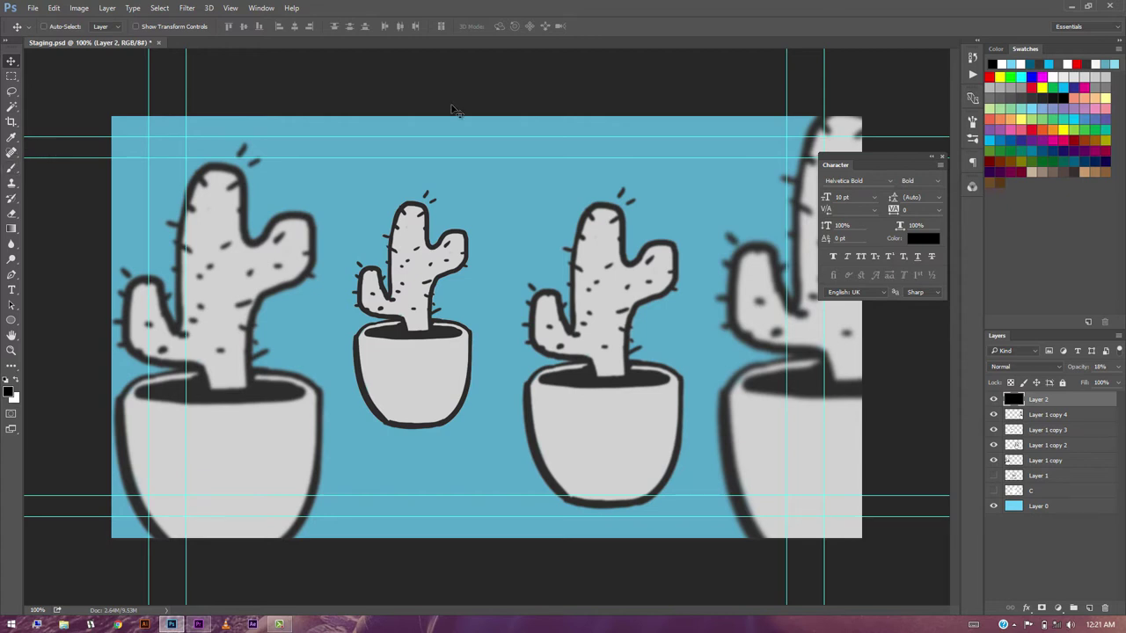
Switch to the Eraser tool with a large soft round brush
left_click(12, 168)
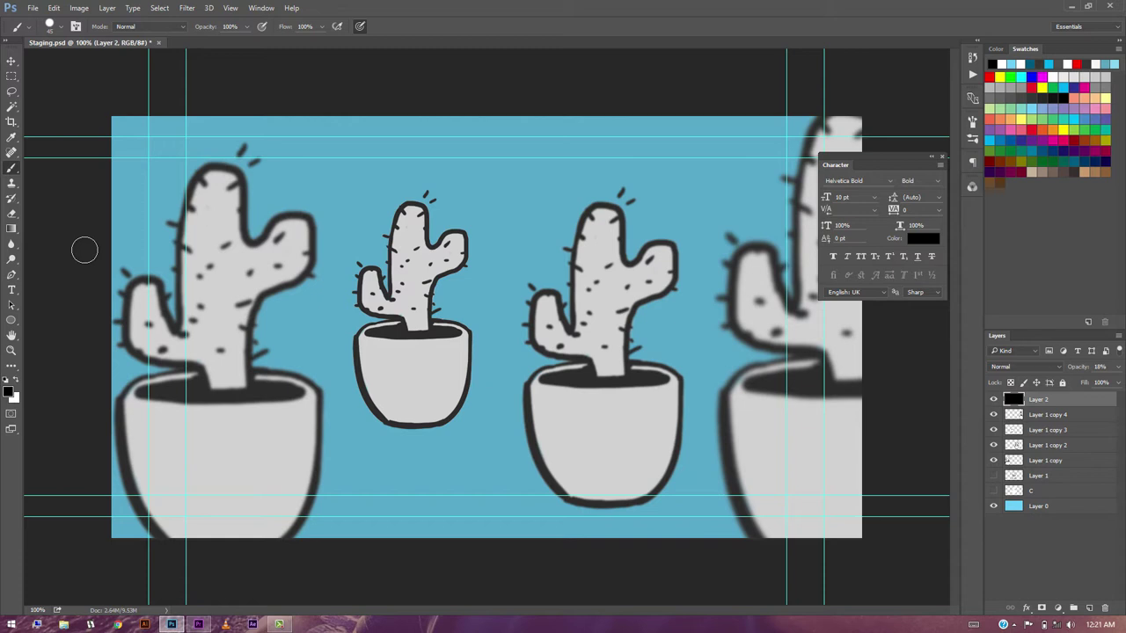
left_click(15, 204)
left_click_drag(15, 209, 62, 212)
right_click(363, 260)
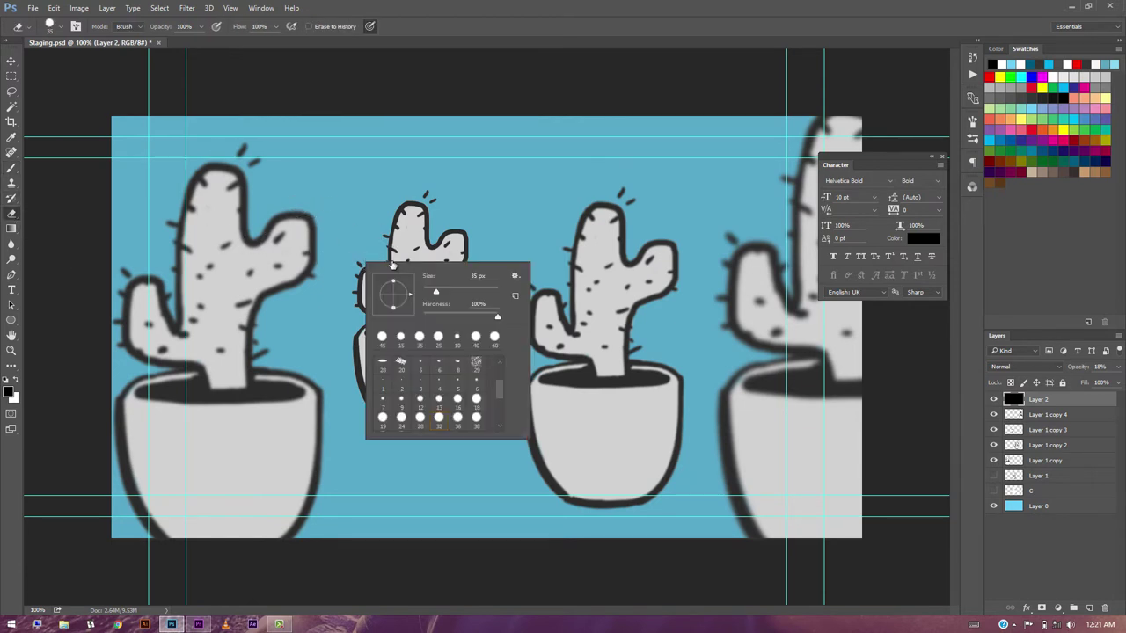
left_click_drag(501, 392, 495, 412)
double_click(457, 420)
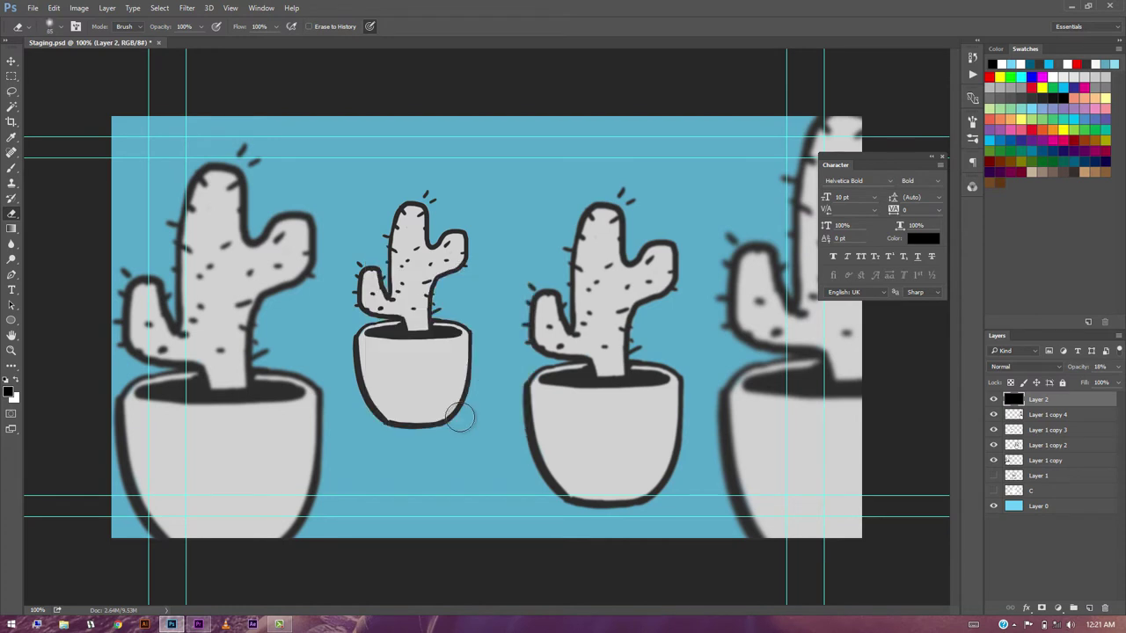
At 40% opacity and 175 px size, erase a soft vertical beam over the small cactus
left_click(201, 27)
left_click_drag(201, 41, 169, 42)
left_click(204, 35)
left_click(216, 26)
left_click(201, 28)
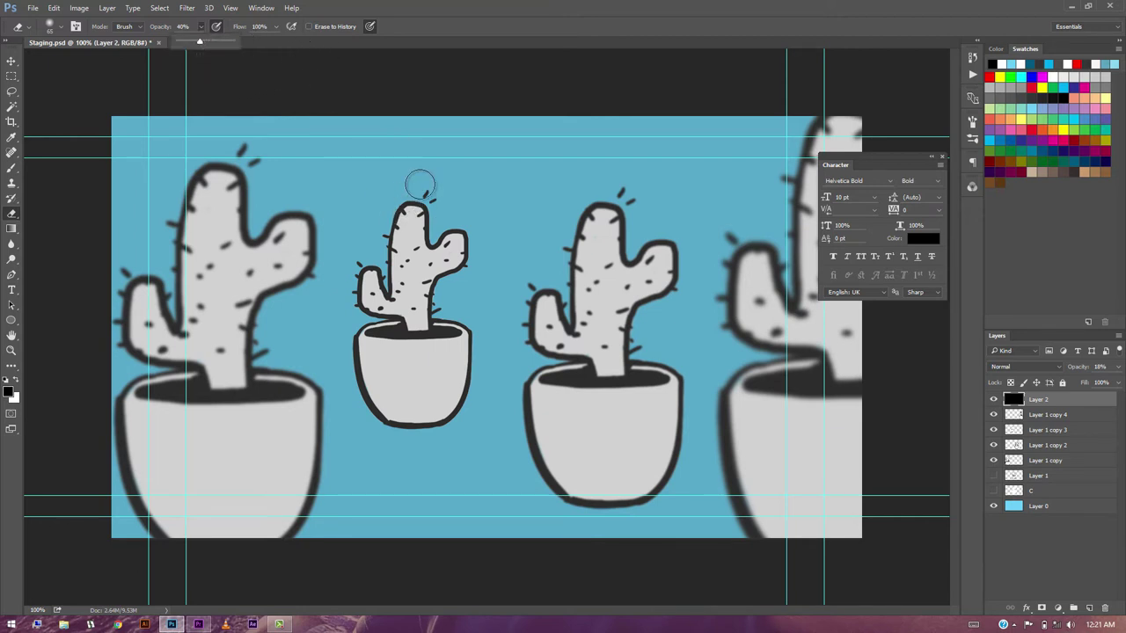
key("bracketright")
key("bracketright")
key("bracketright")
key("bracketright")
key("bracketright")
key("bracketright")
key("bracketright")
key("bracketright")
key("bracketright")
key("bracketright")
key("bracketleft")
key("bracketleft")
key("bracketleft")
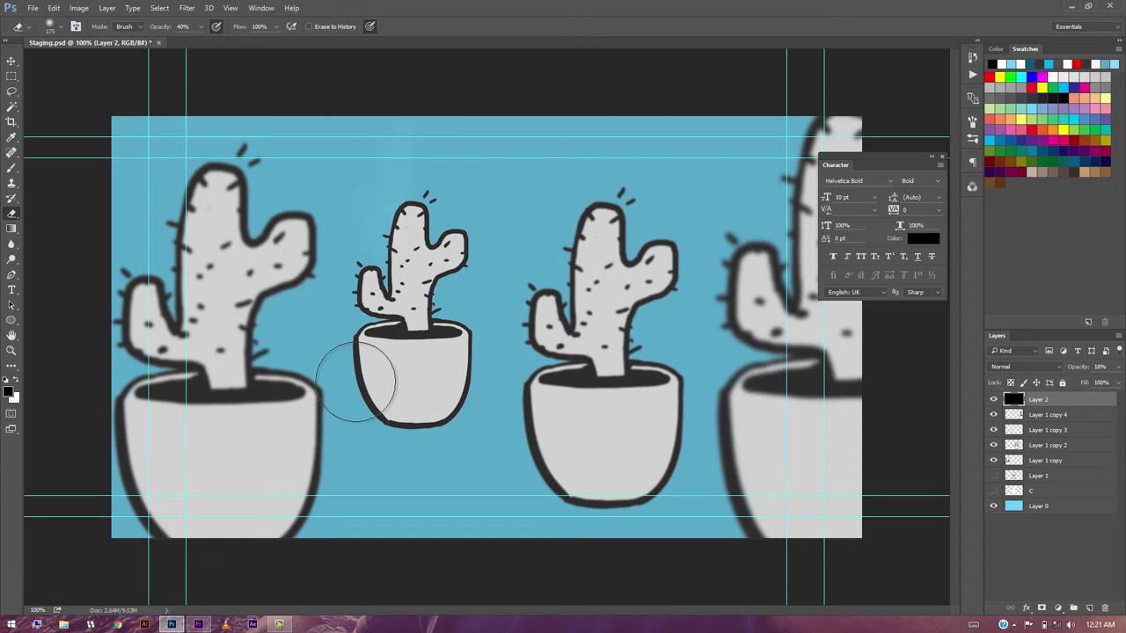
mouse_move(434, 501)
left_mouse_down()
mouse_move(405, 153)
mouse_move(437, 191)
mouse_move(478, 384)
mouse_move(372, 484)
mouse_move(355, 440)
mouse_move(404, 352)
mouse_move(458, 314)
mouse_move(426, 125)
mouse_move(392, 111)
mouse_move(412, 132)
mouse_move(394, 149)
mouse_move(415, 250)
left_mouse_up()
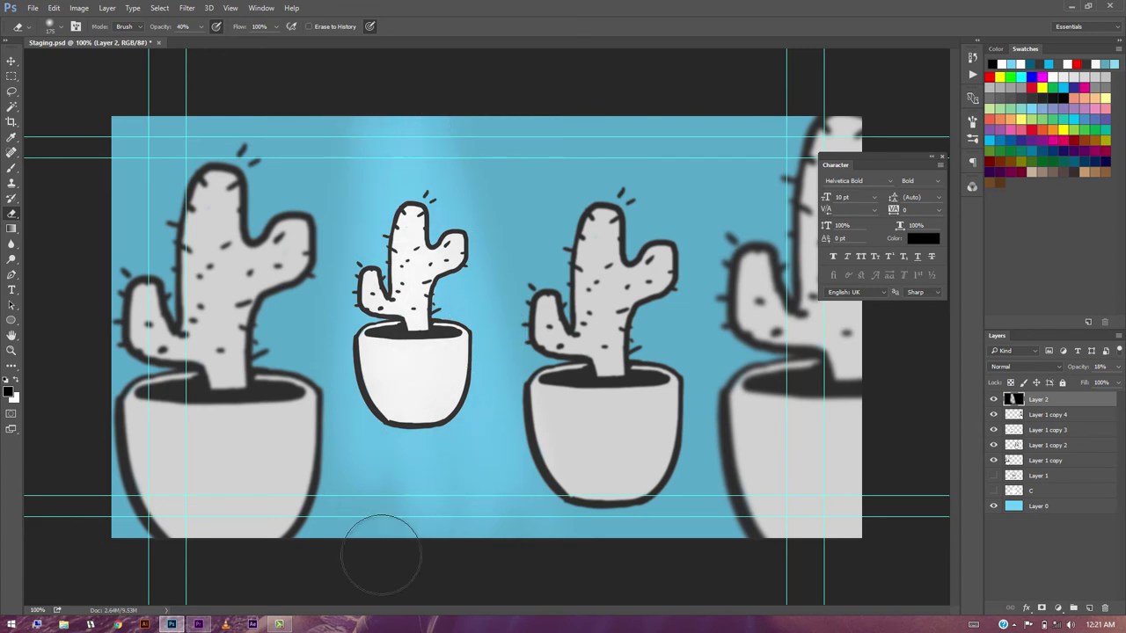